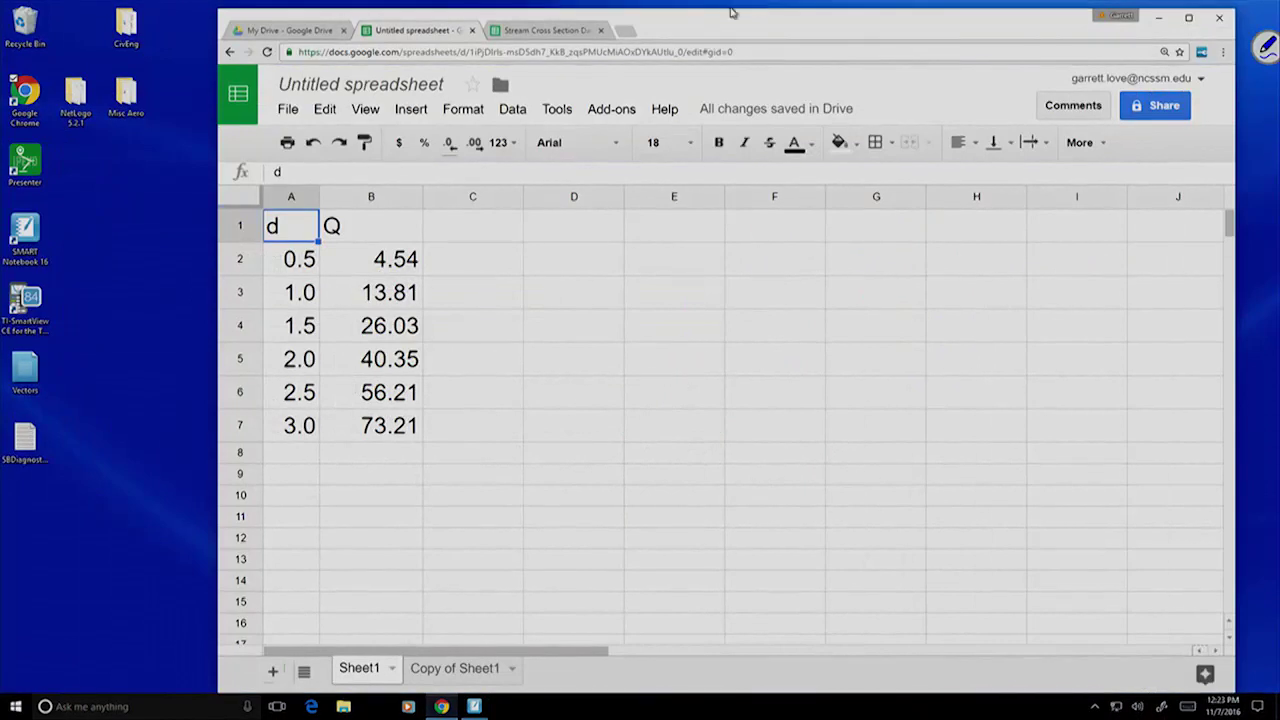
- Add units to the headings as "d (ft)" in A1 and "Q (ft^3 / s)" in B1, and widen column B to fit
left_click_drag(758, 12, 702, 4)
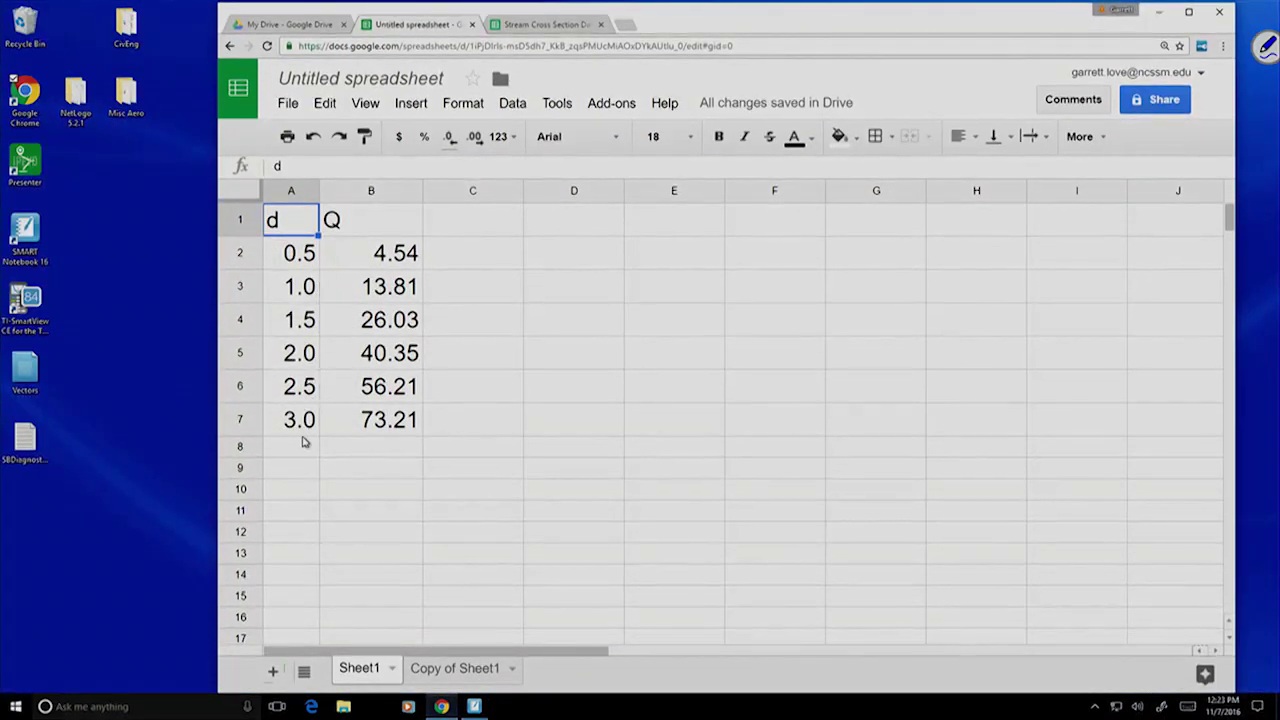
double_click(293, 222)
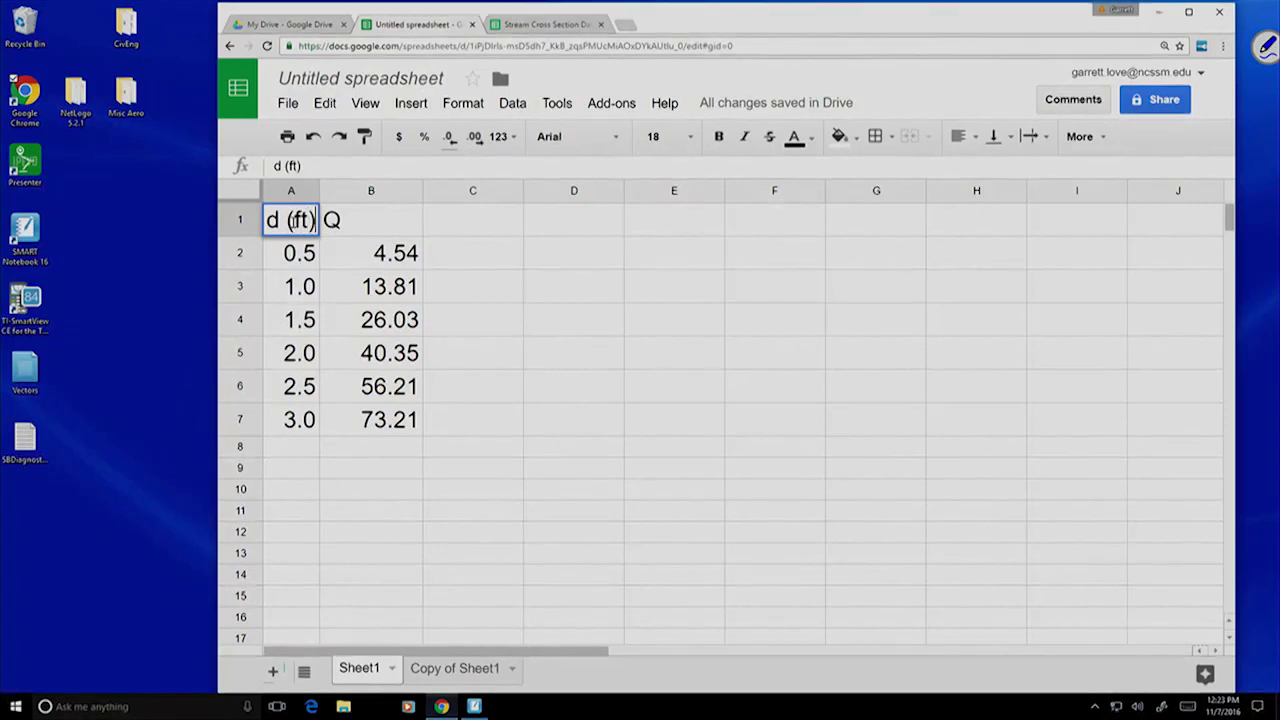
left_click(365, 226)
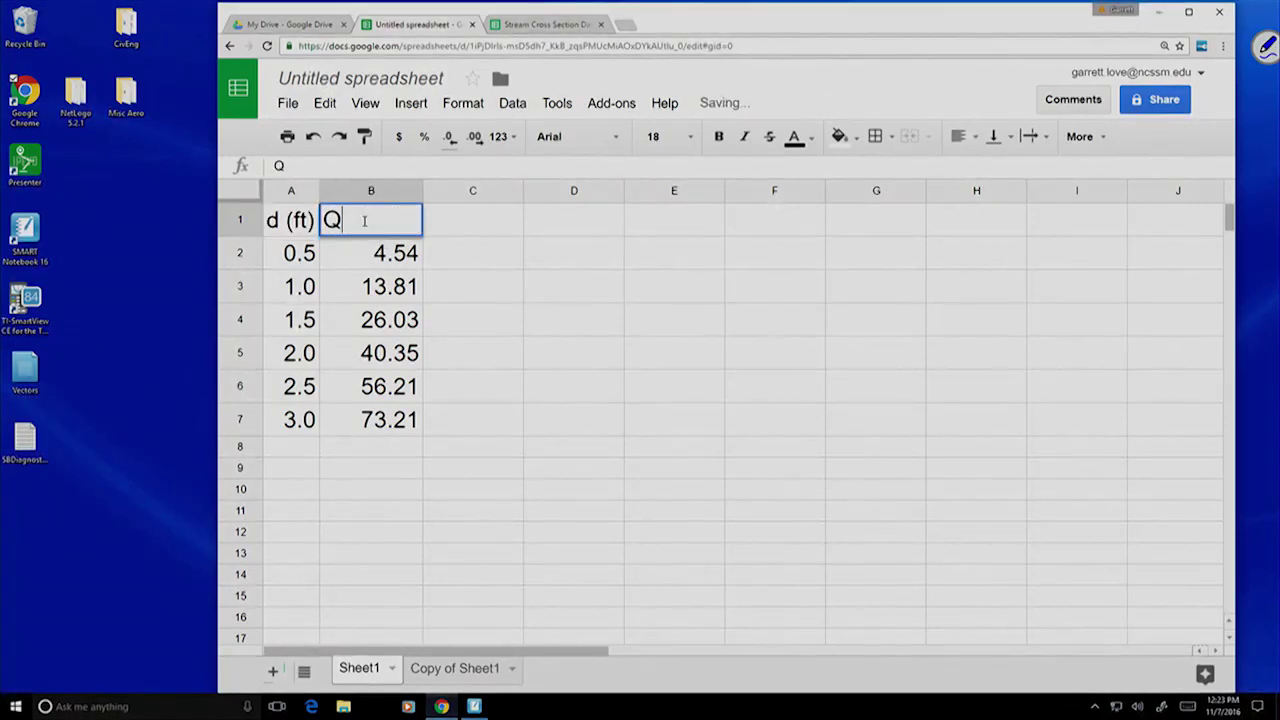
type("Q (ft^3")
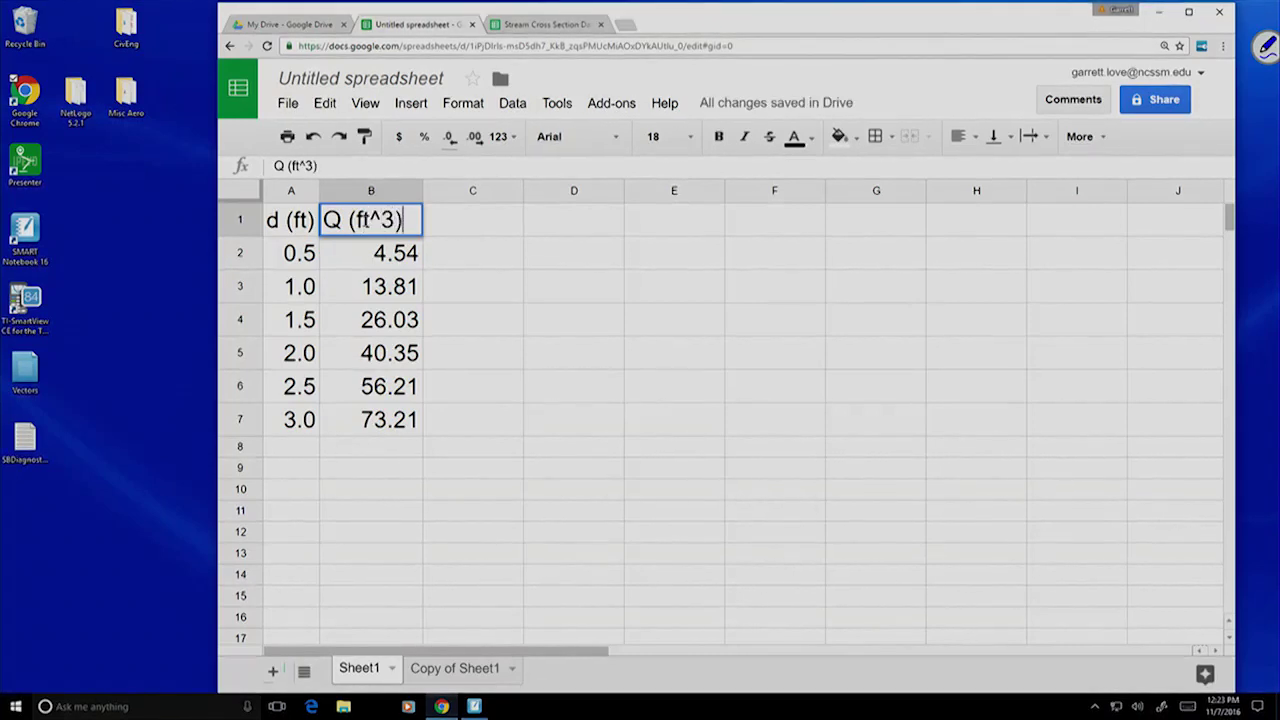
key("BackSpace")
type("/ s)")
key("Return")
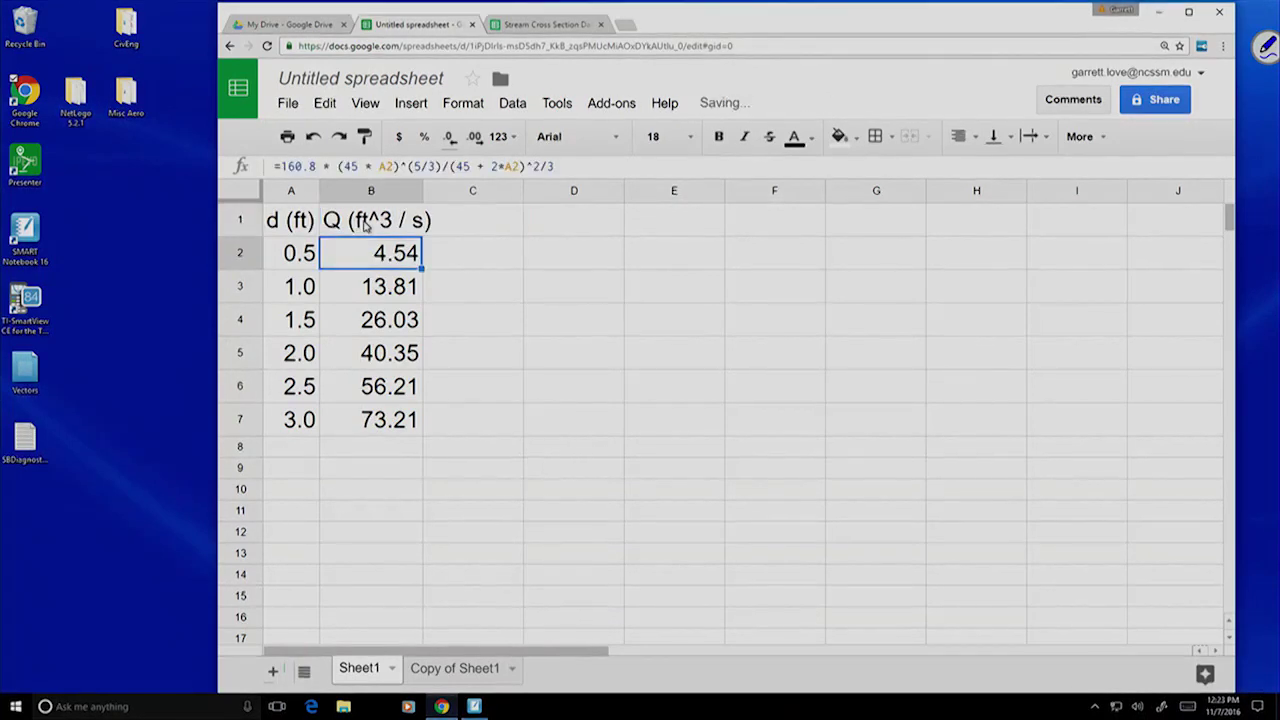
left_click_drag(421, 190, 436, 190)
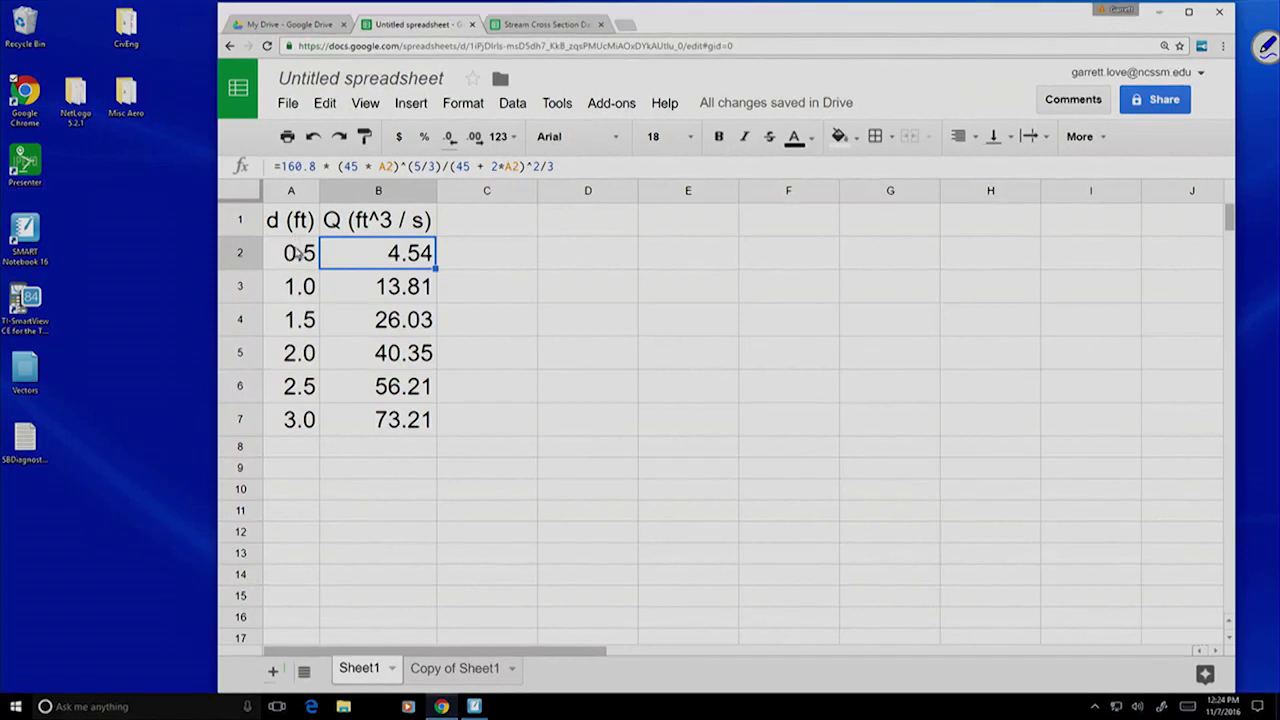
- Insert a scatter chart of the range A1:B7 and shift it down below the heading row
left_click_drag(289, 253, 379, 367)
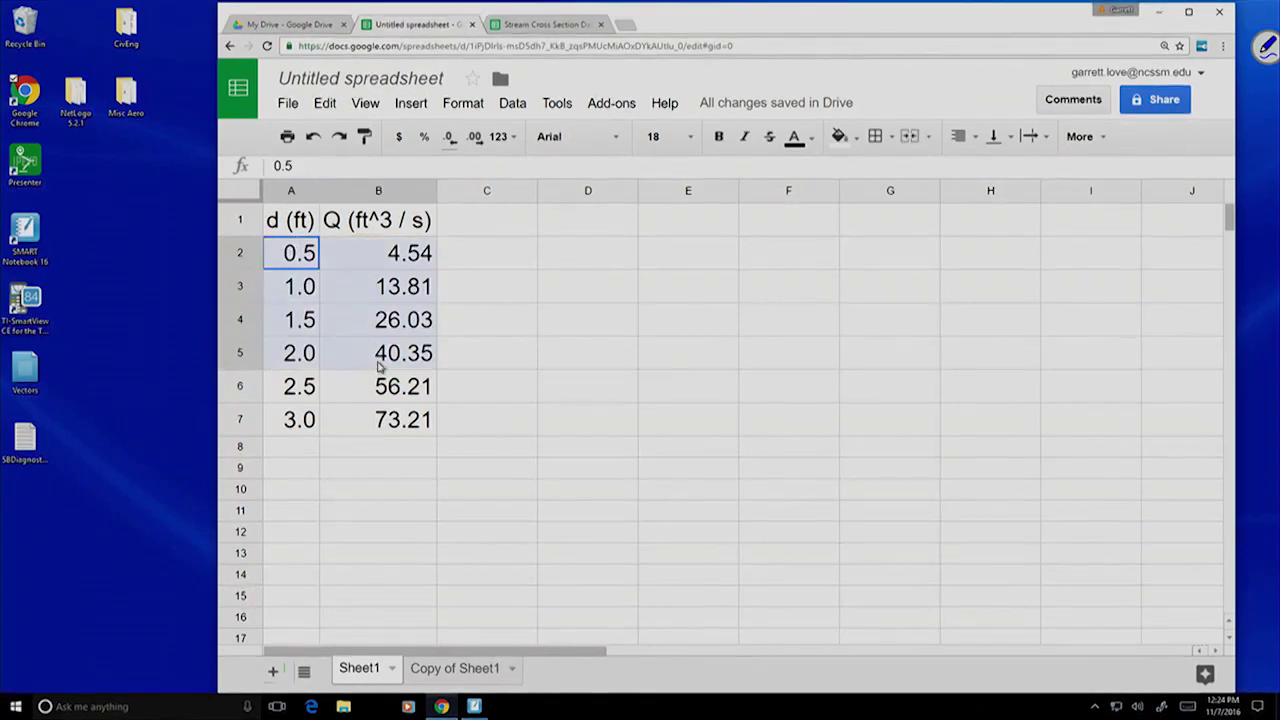
left_click_drag(277, 217, 380, 420)
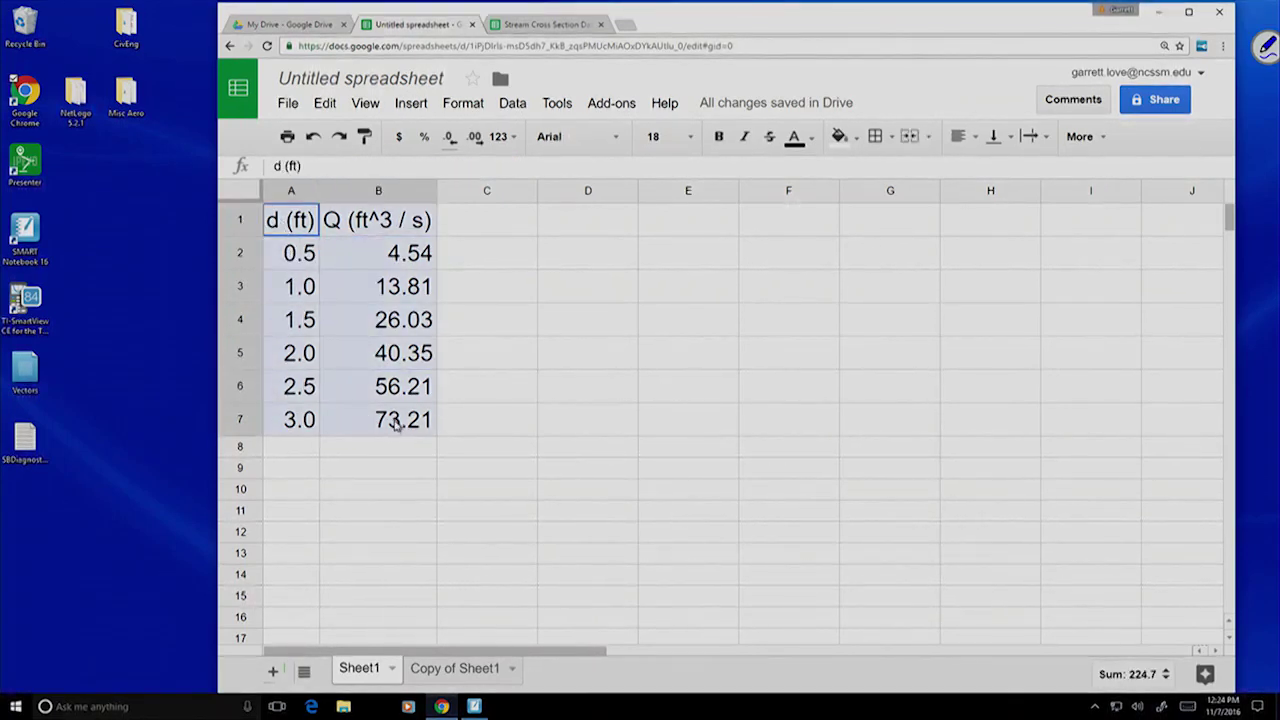
left_click(414, 104)
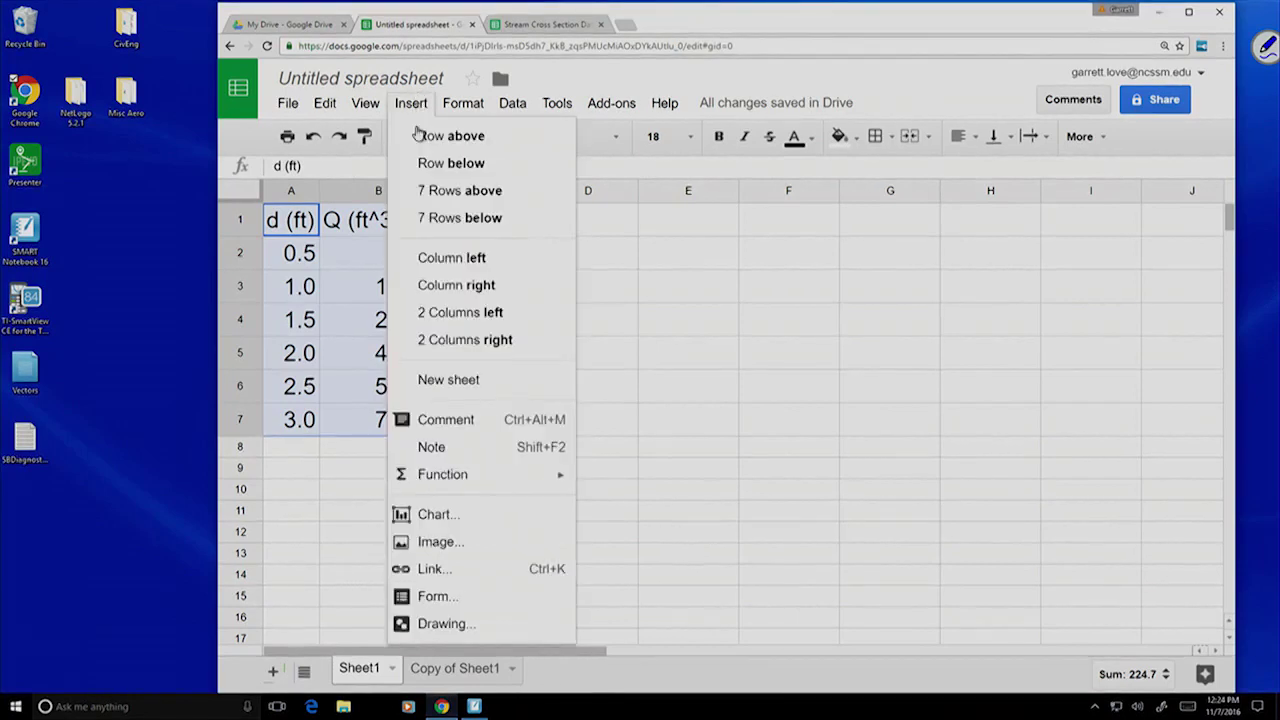
left_click(437, 513)
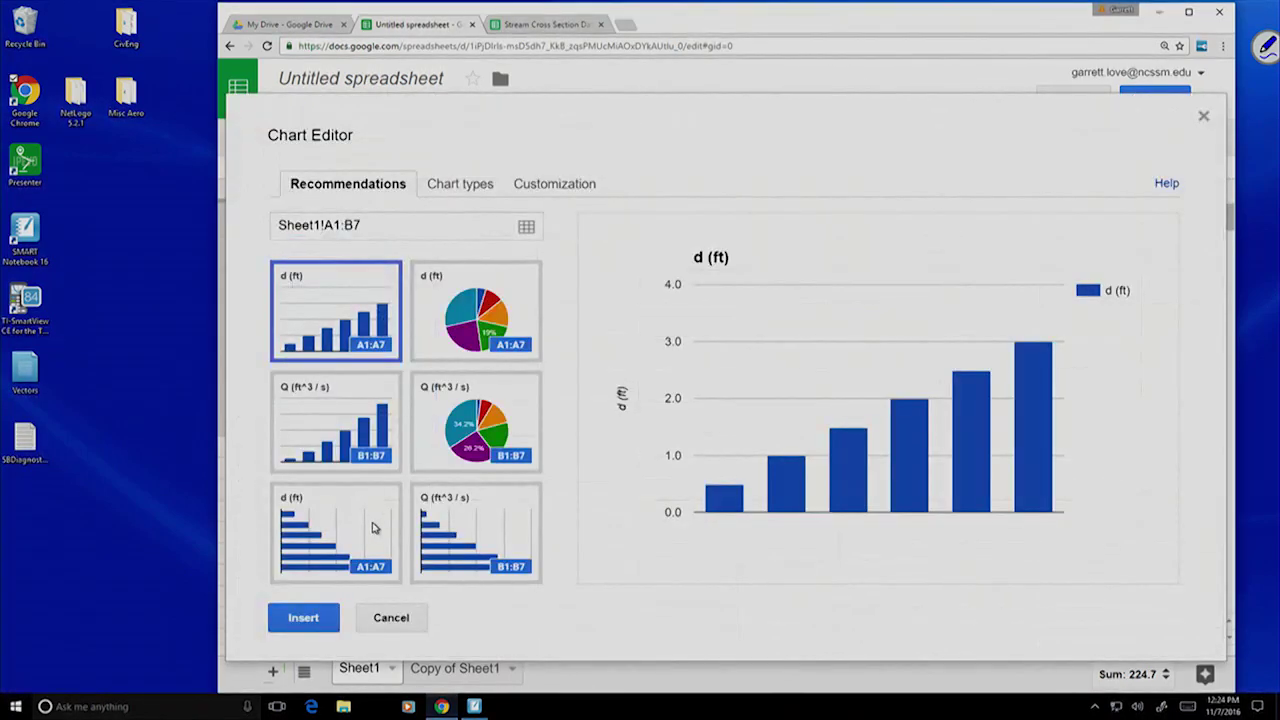
left_click(442, 187)
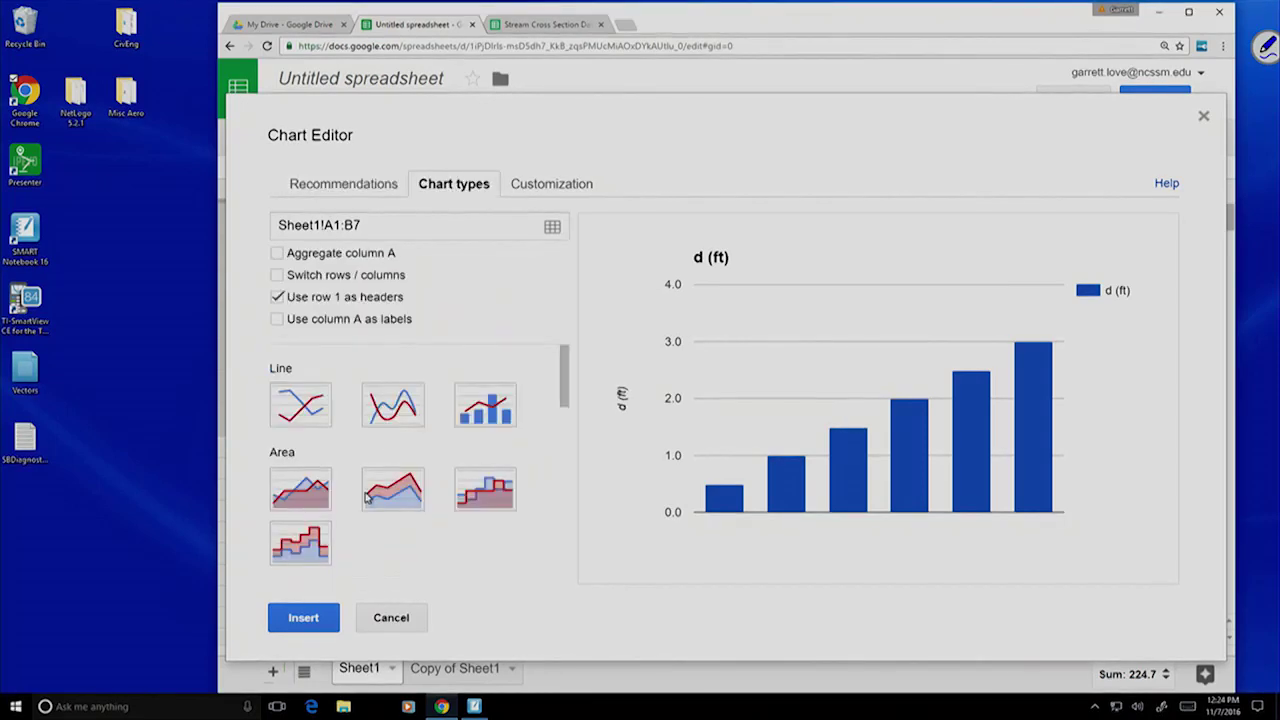
scroll(367, 498, "down", 5)
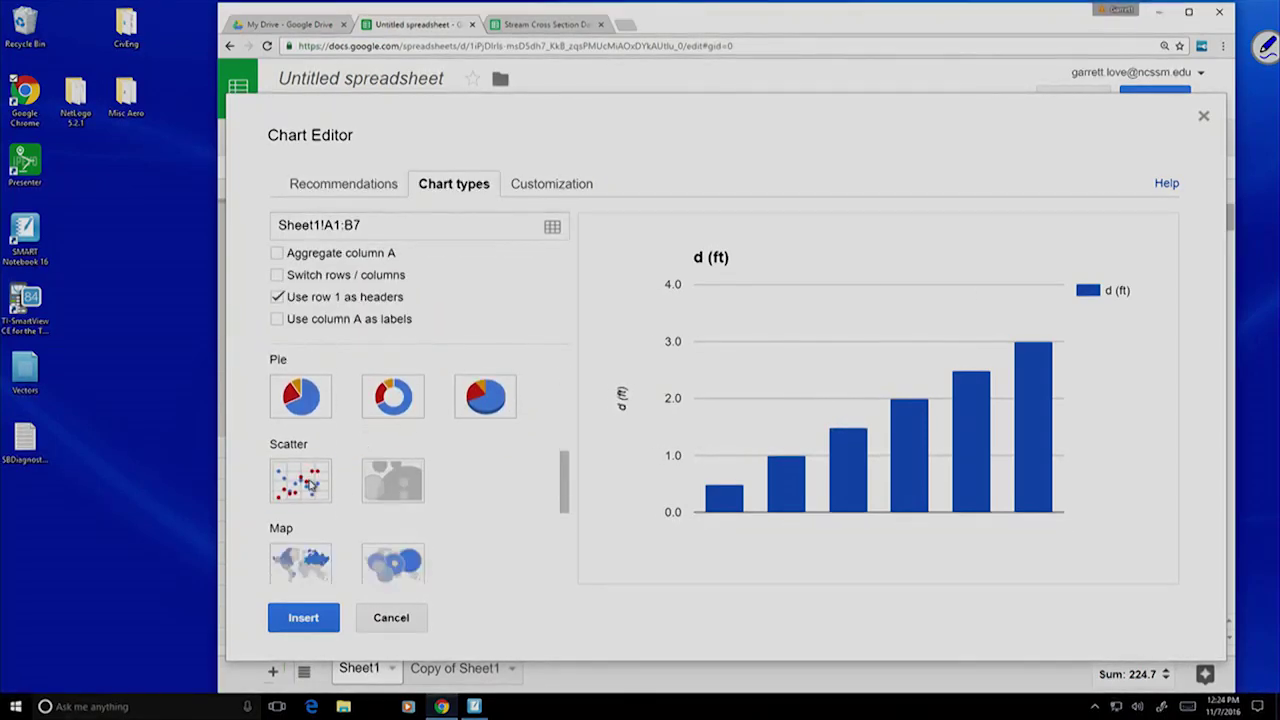
left_click(311, 485)
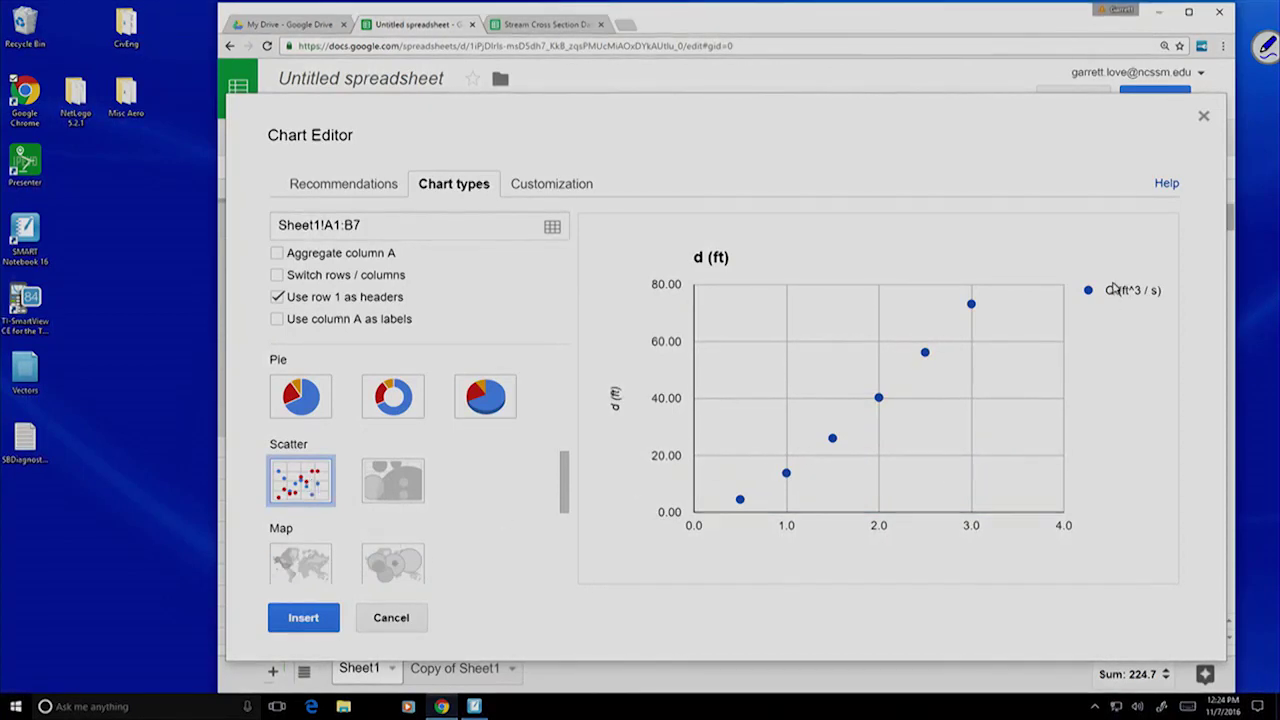
left_click(304, 618)
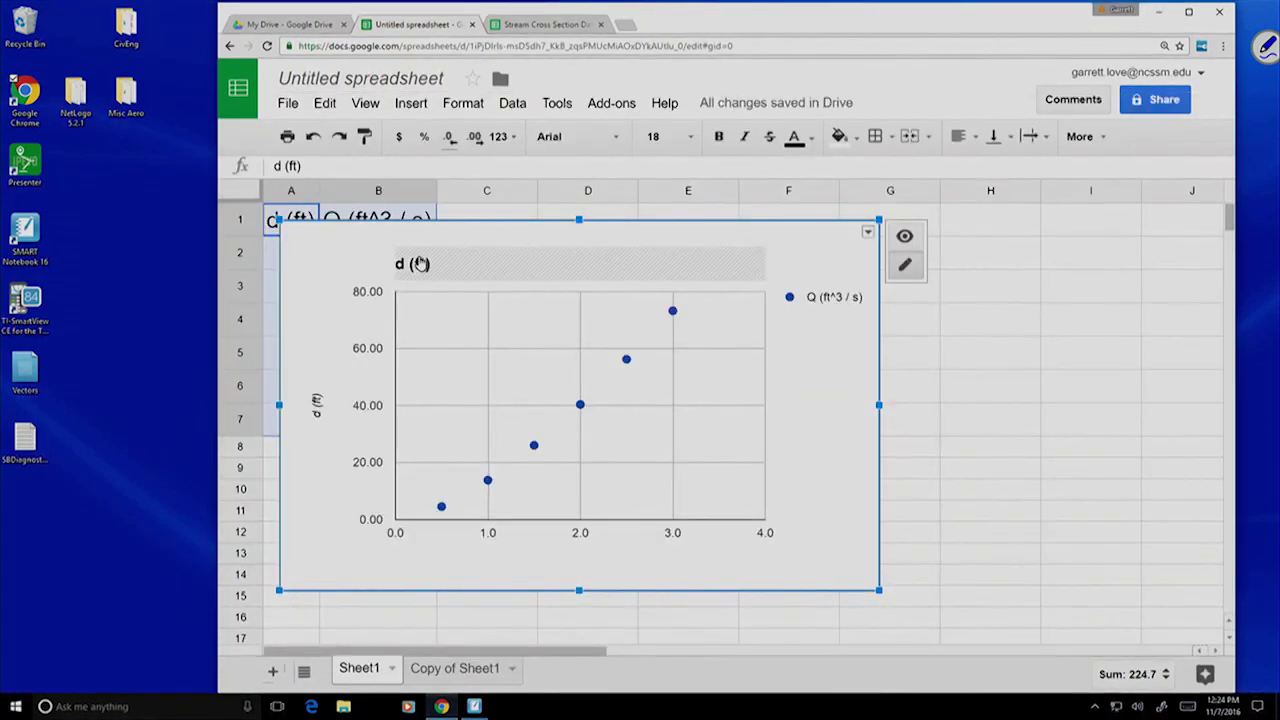
left_click_drag(420, 263, 345, 290)
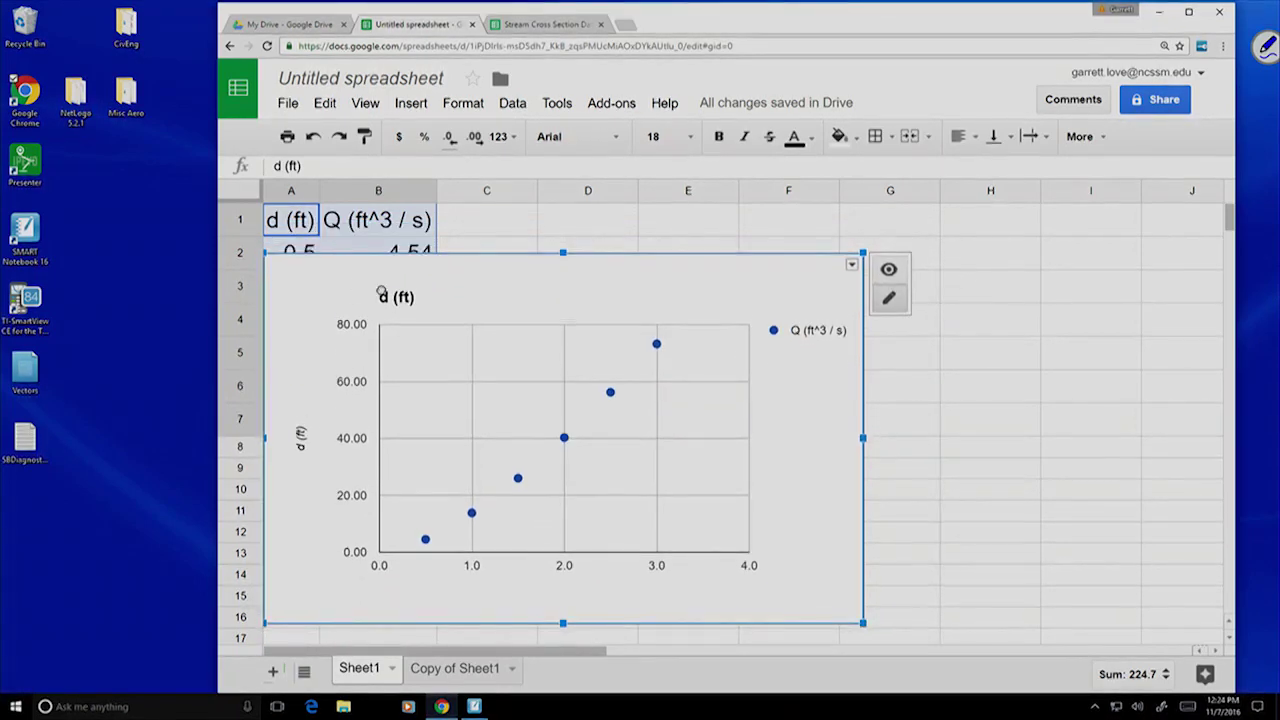
left_click(565, 566)
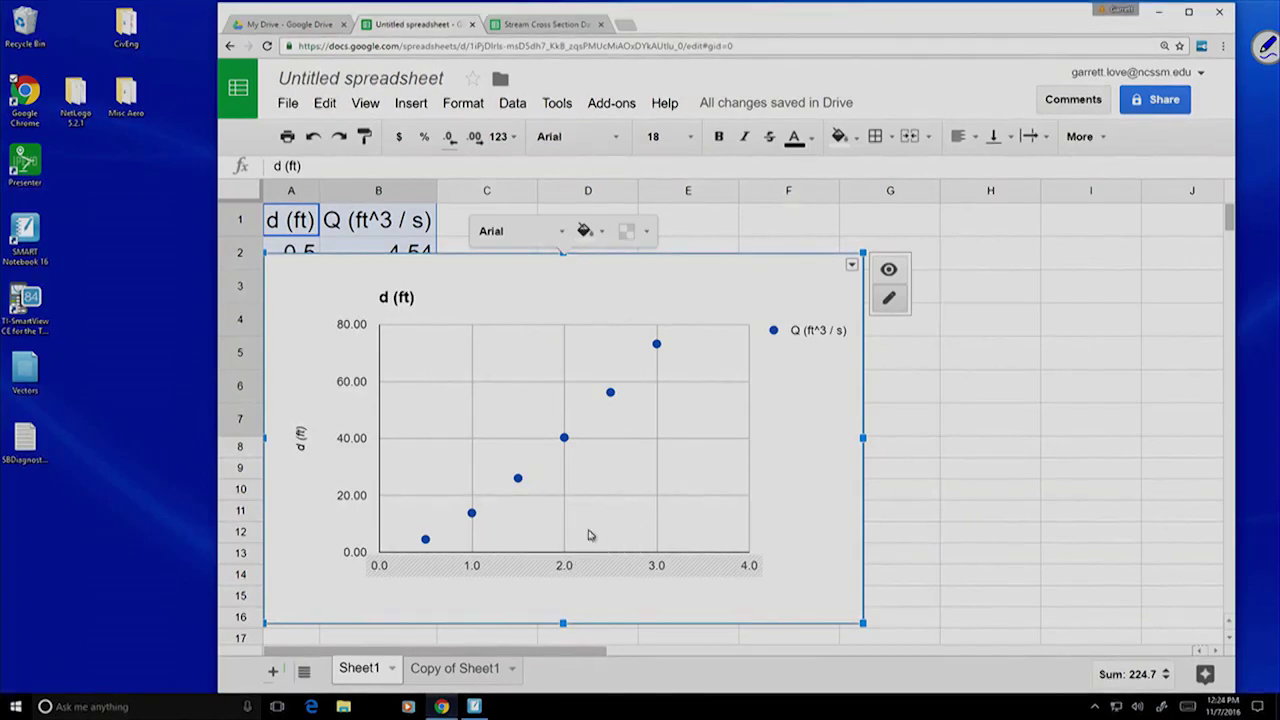
left_click(586, 534)
left_click(565, 563)
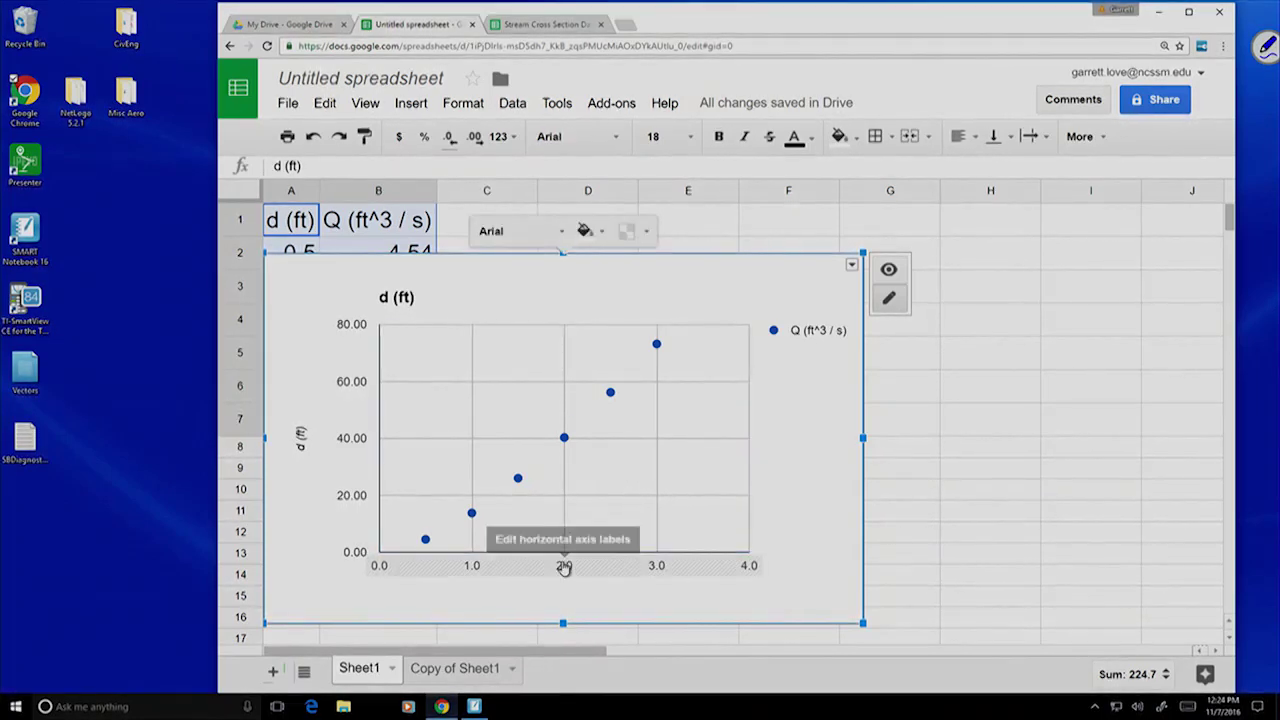
left_click(565, 566)
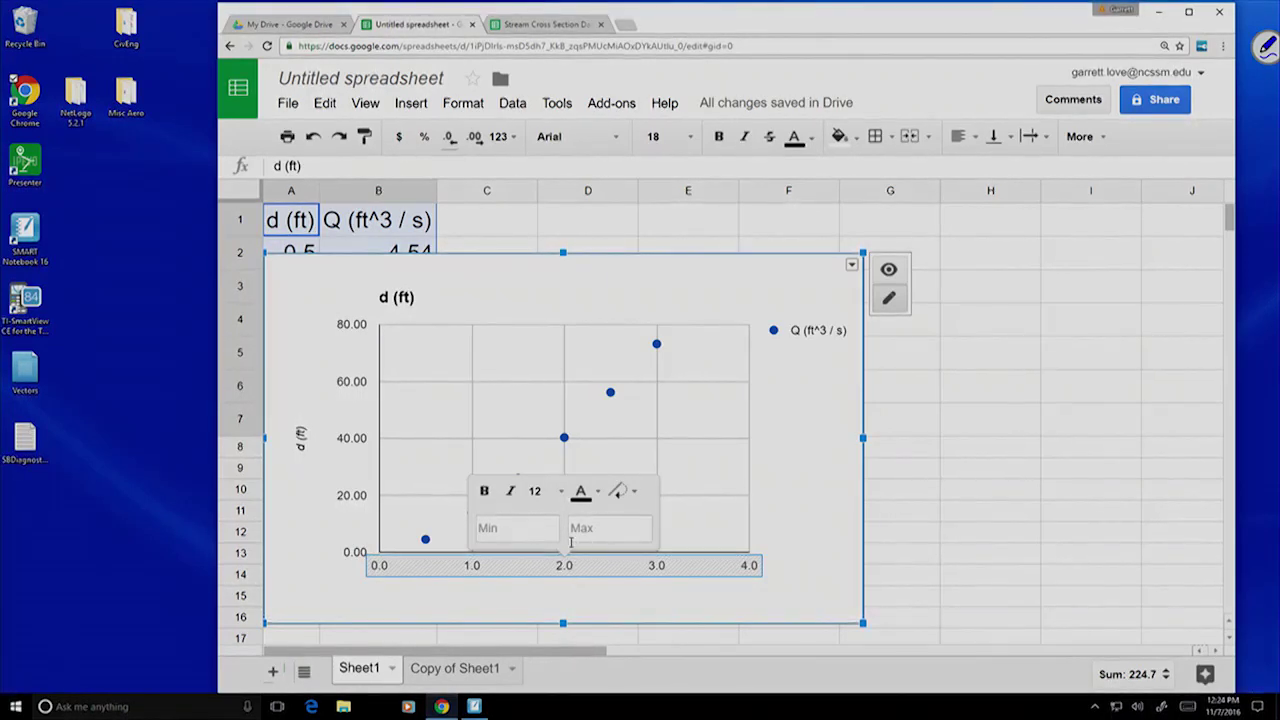
left_click(787, 537)
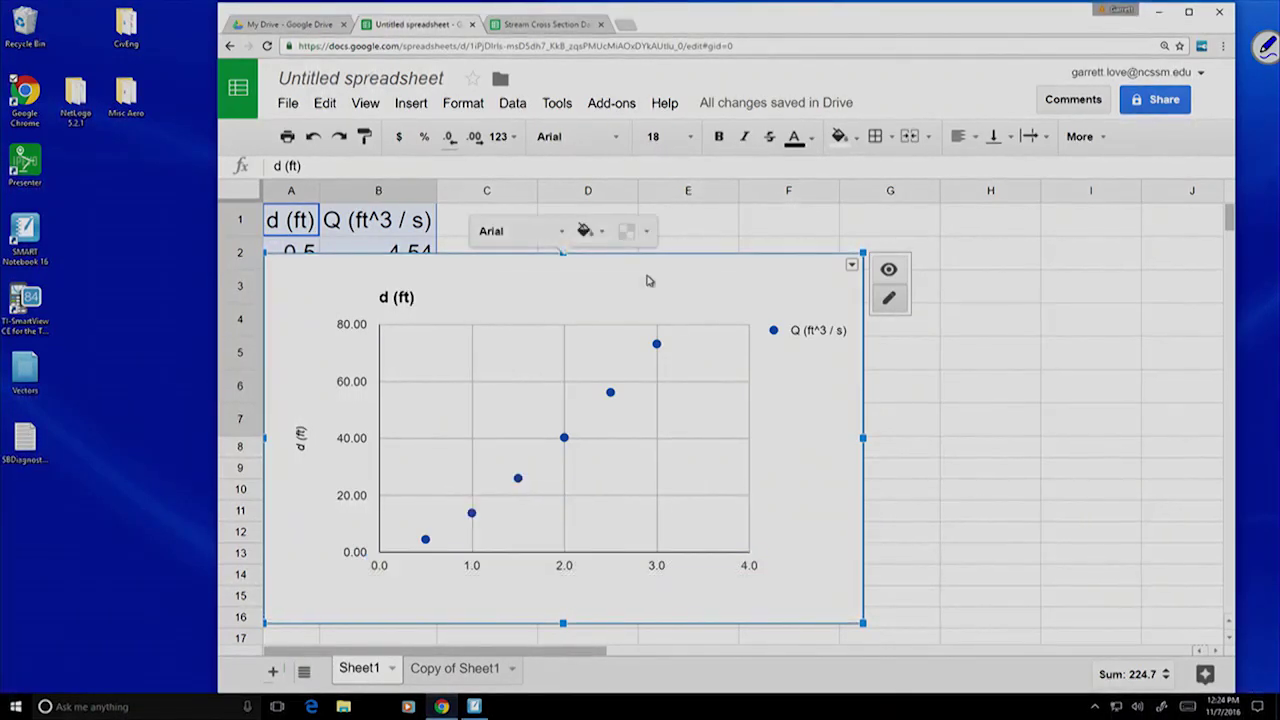
left_click(748, 218)
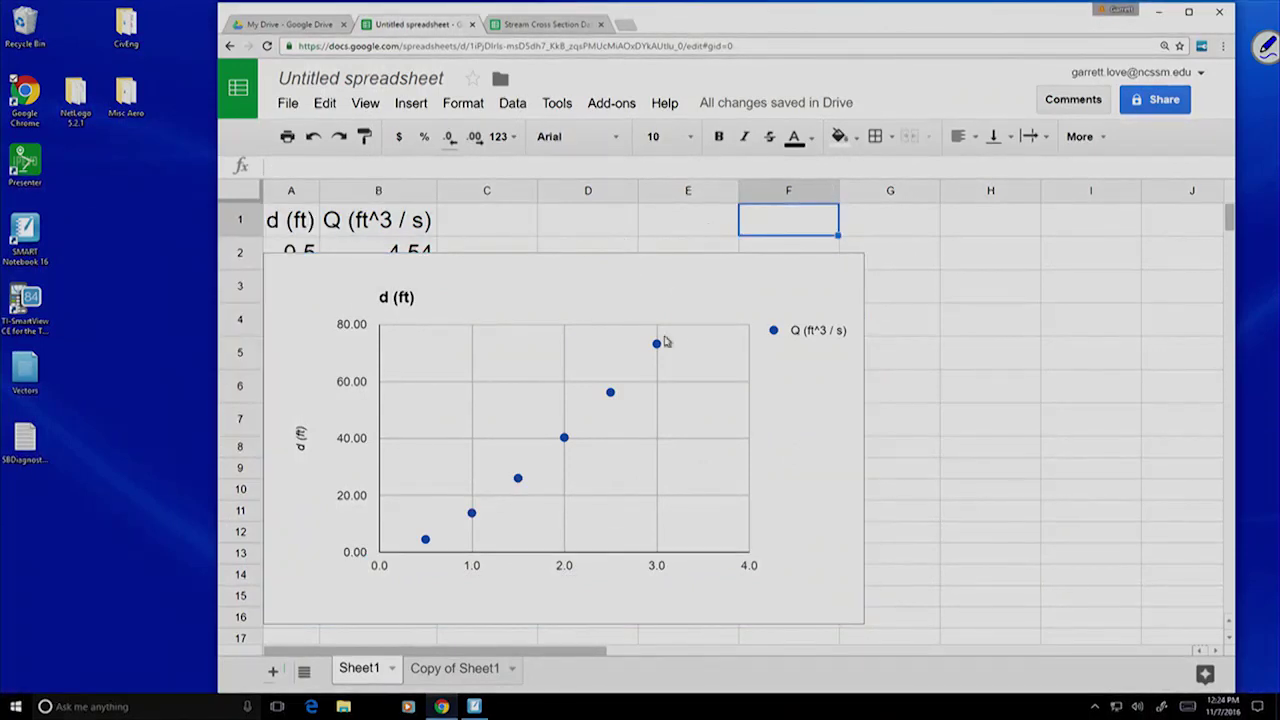
- Move the scatter chart below the data table so its upper edge sits at about row 10
left_click(566, 306)
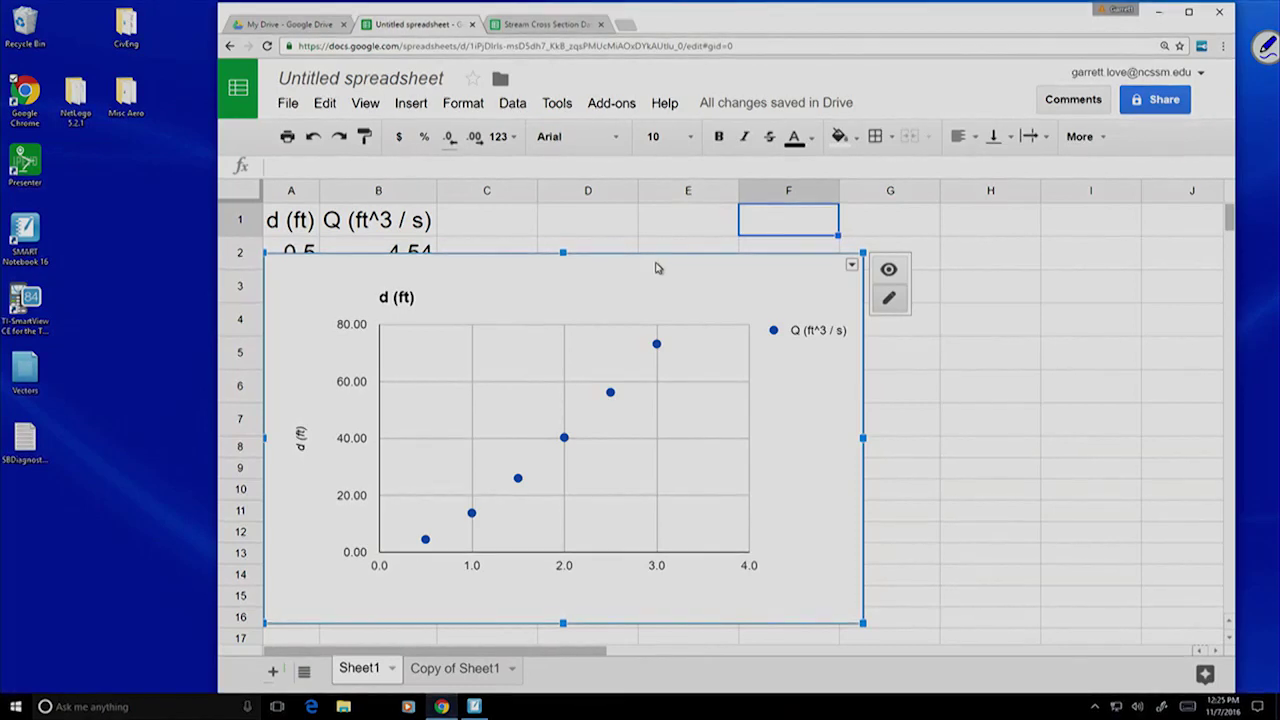
left_click_drag(660, 264, 648, 486)
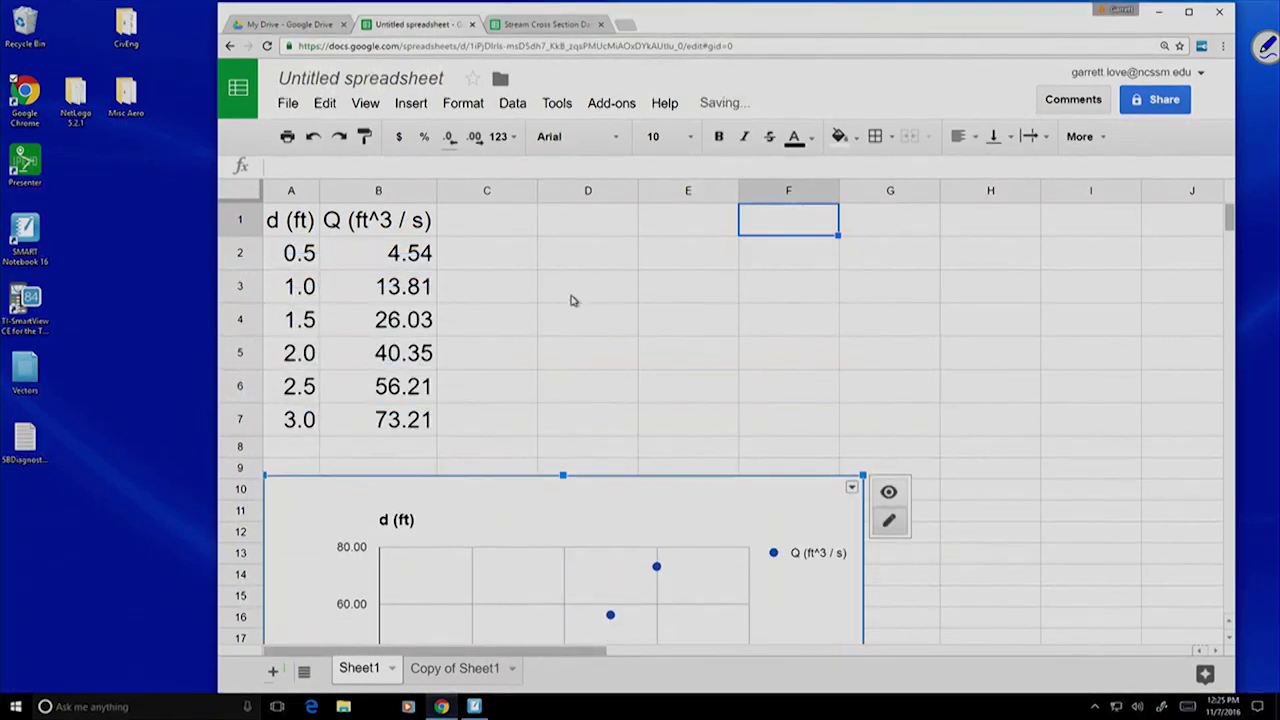
- Enter the headings "log d" in cell D1 and "log Q" in cell E1
left_click(576, 221)
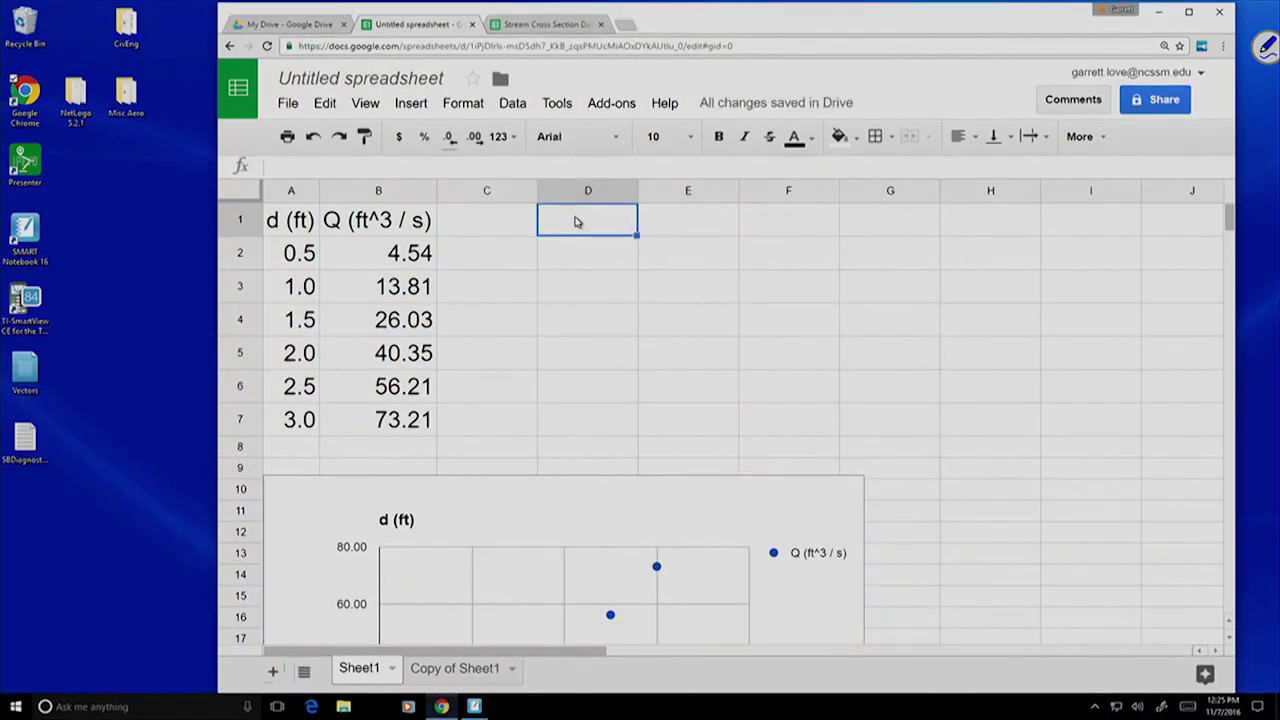
type("log")
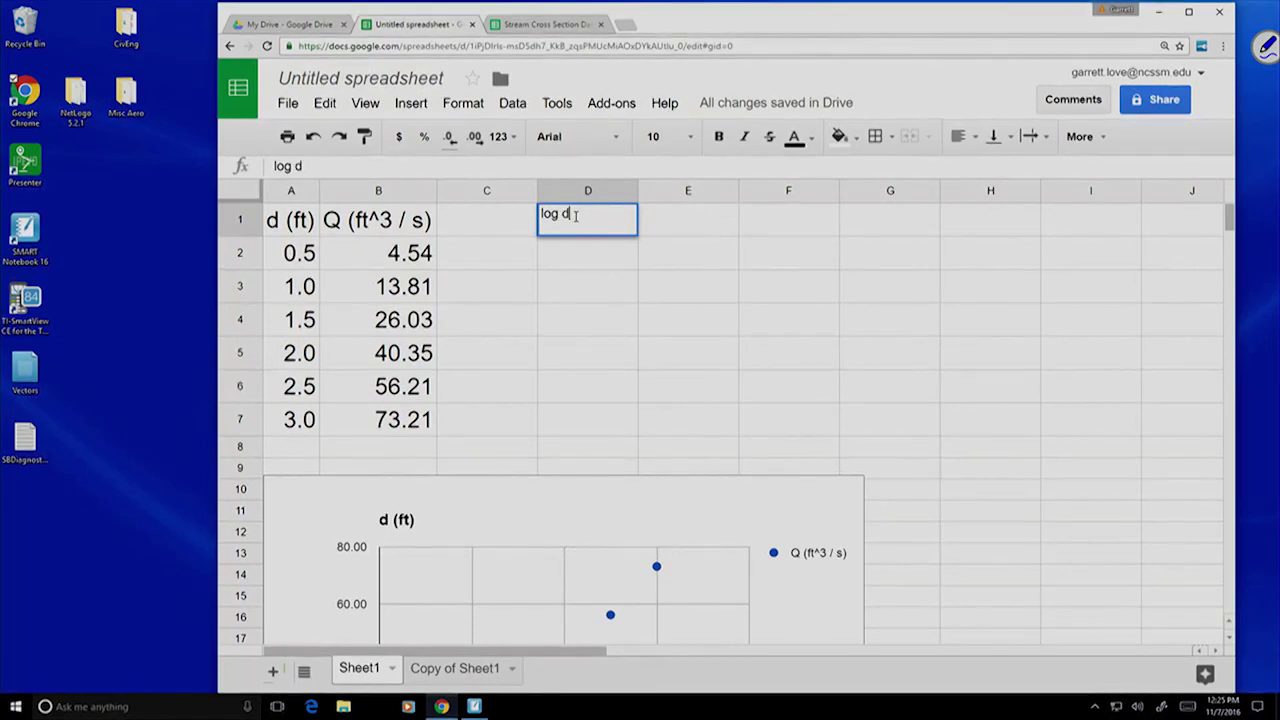
type(" d")
key("Return")
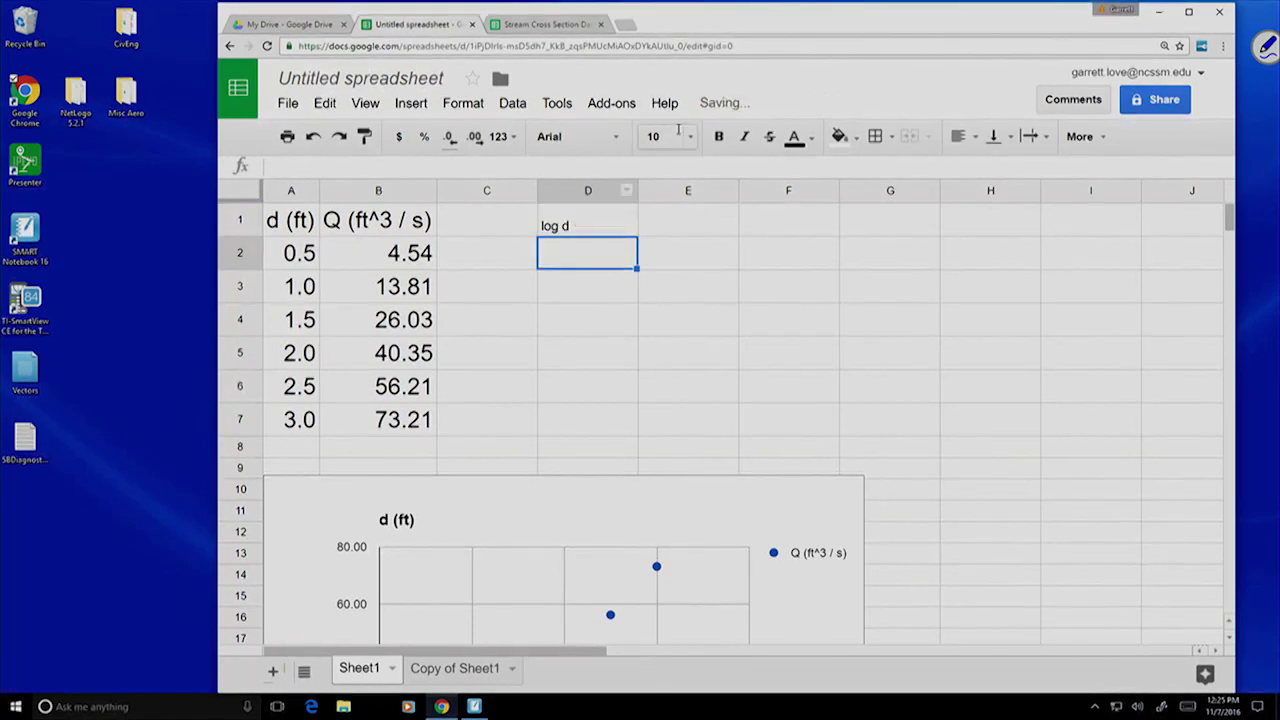
left_click(687, 216)
type("log Q")
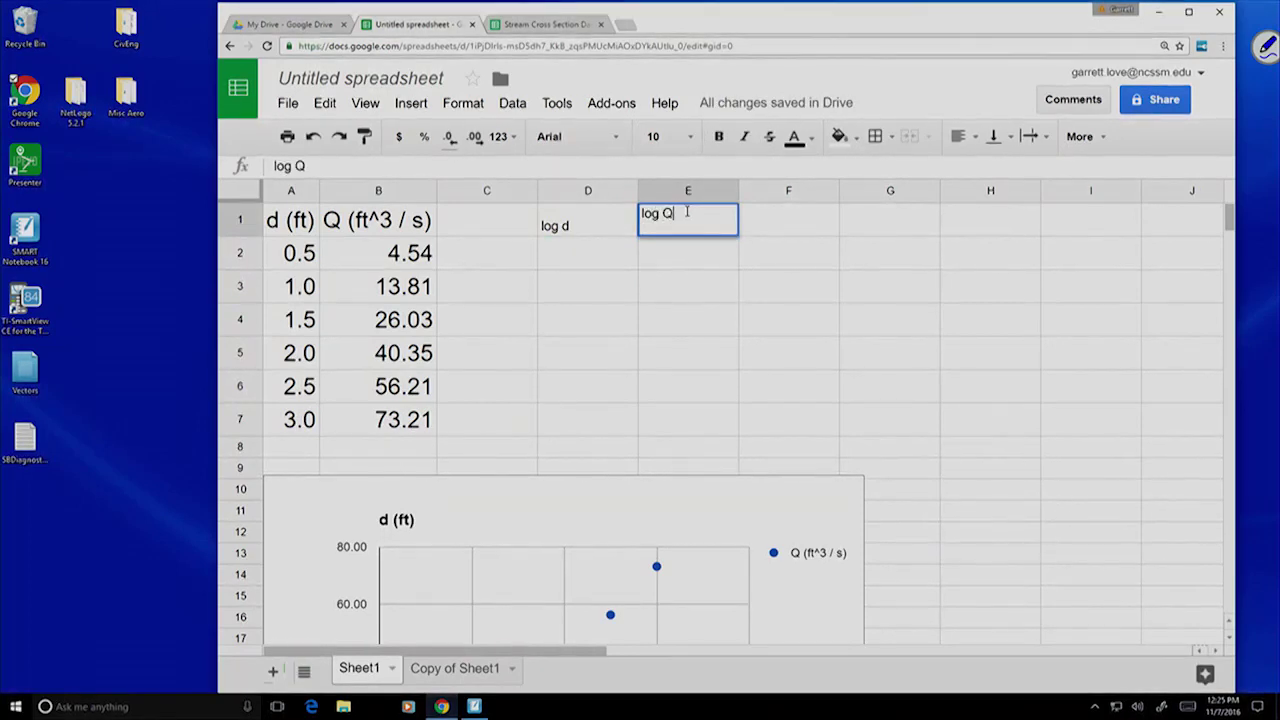
key("Return")
- Set the font size of the range D1:E7 to 14
left_click_drag(586, 226, 710, 418)
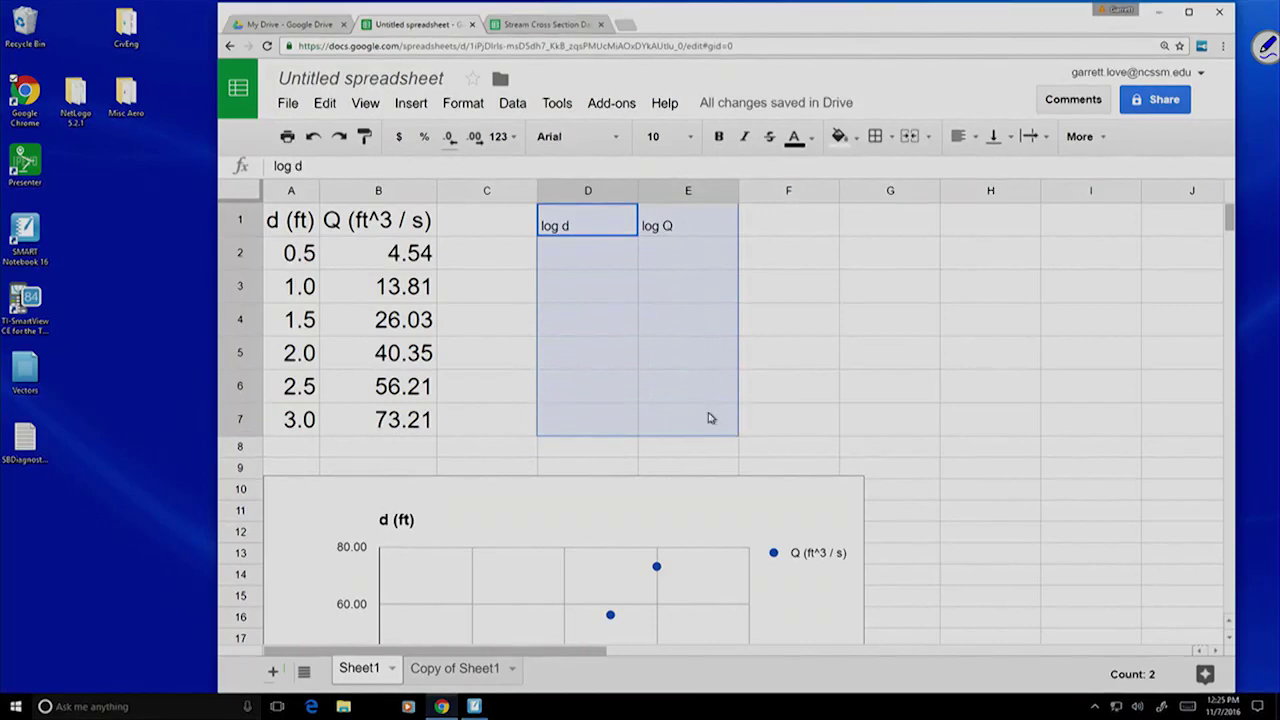
left_click(693, 138)
left_click(694, 357)
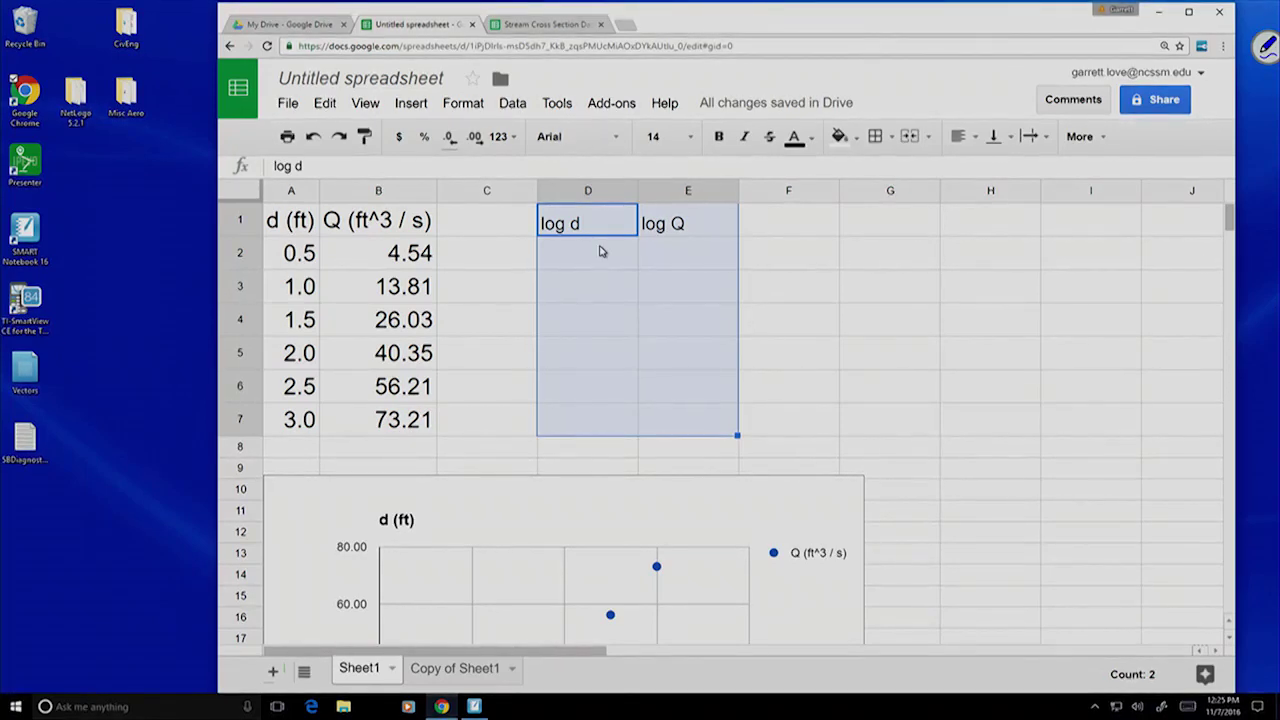
- Enter the formula =log10(A2) in cell D2 to take the base-10 logarithm of the first depth, and select that cell
left_click(600, 251)
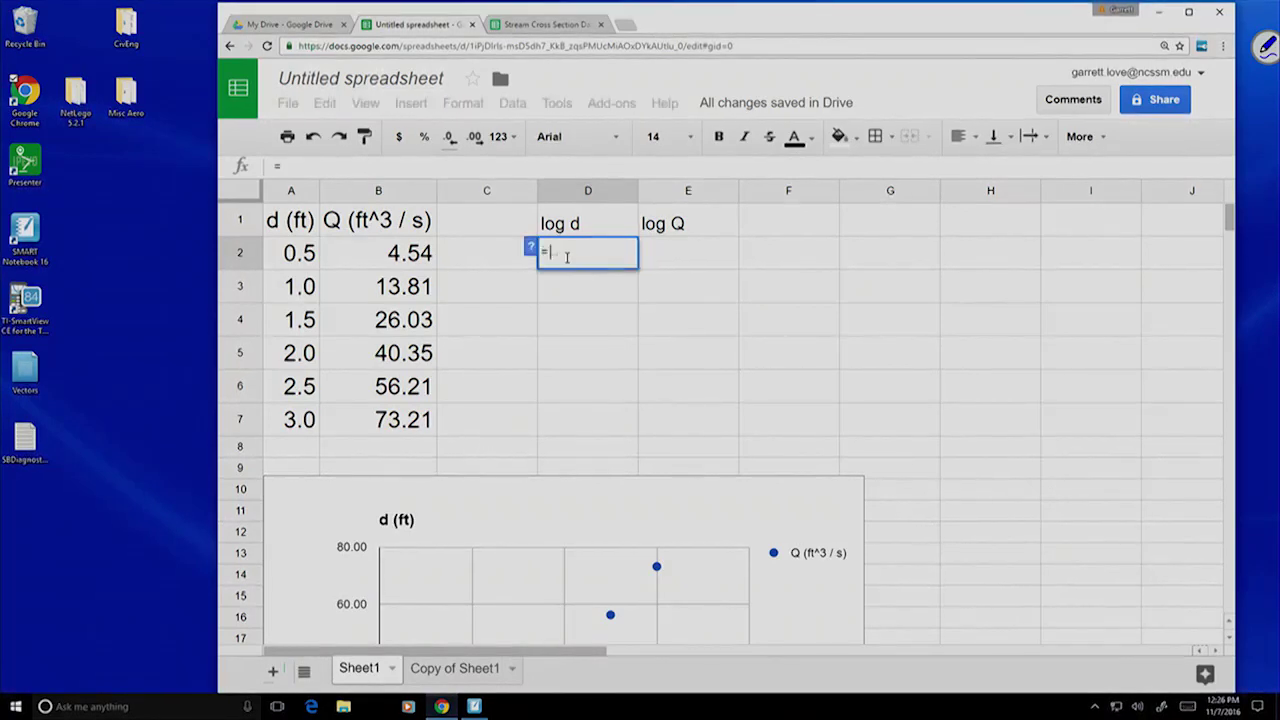
type("log")
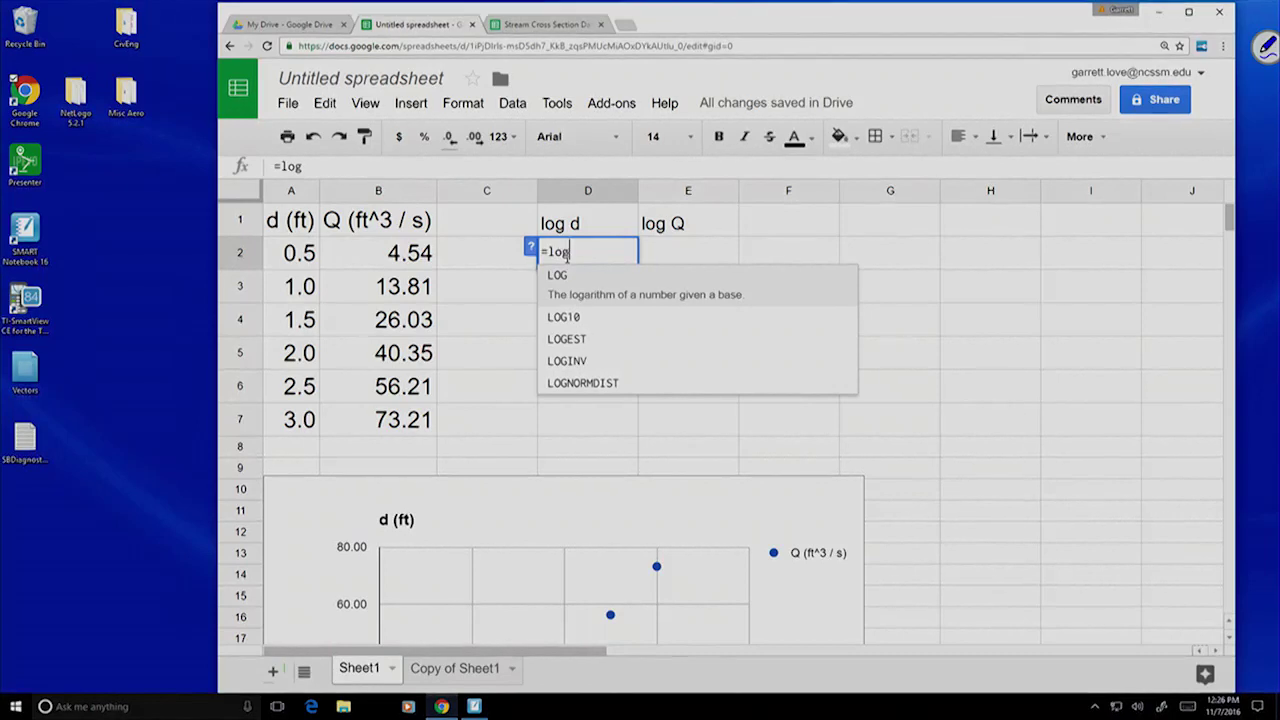
type("10")
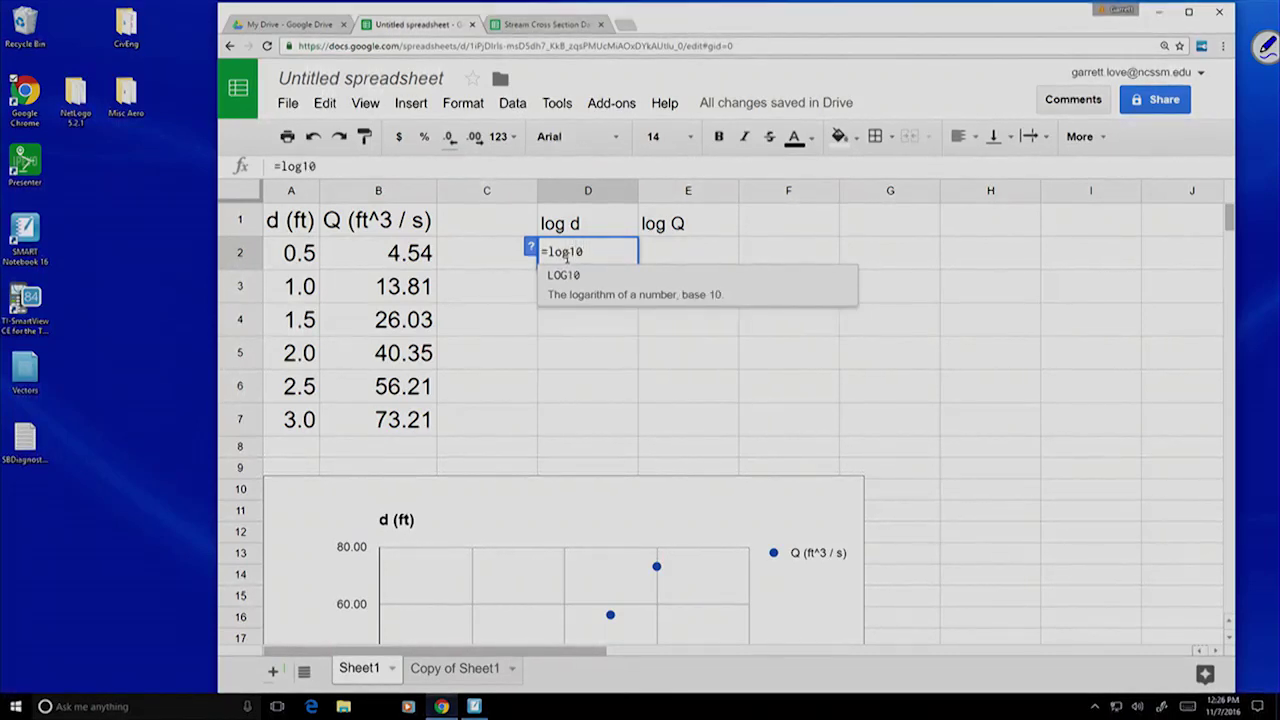
type("(")
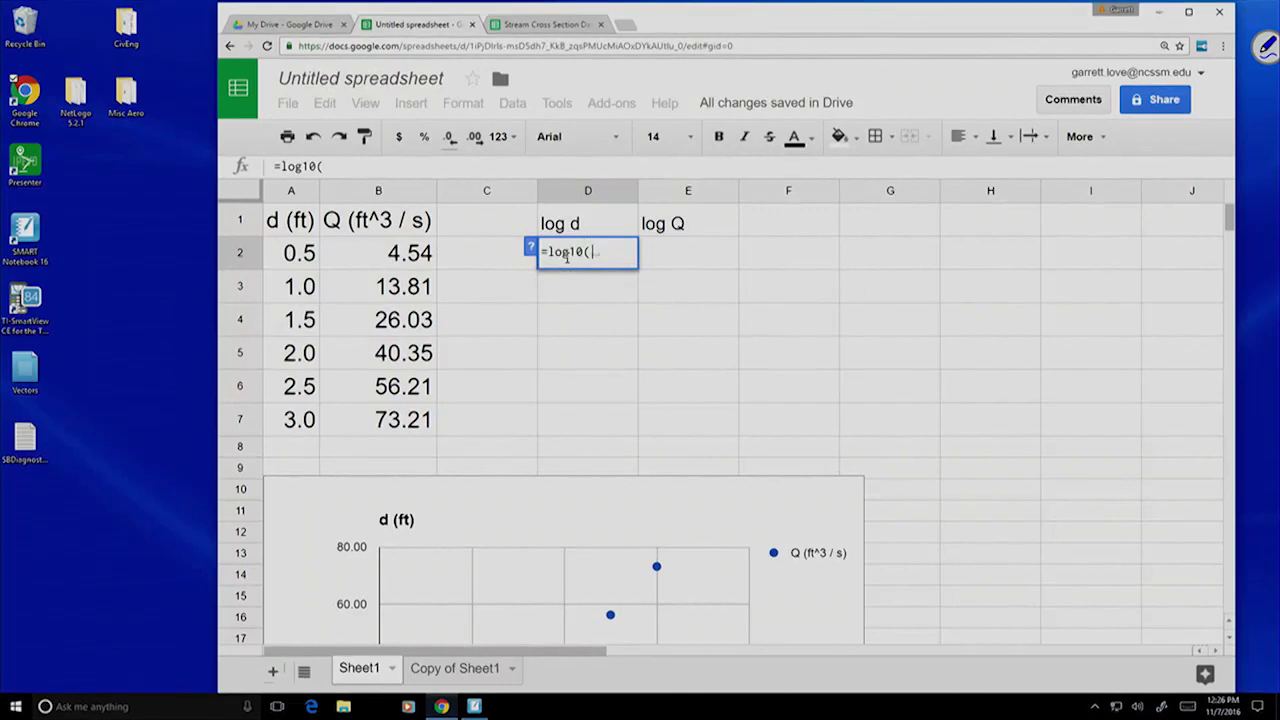
left_click(293, 255)
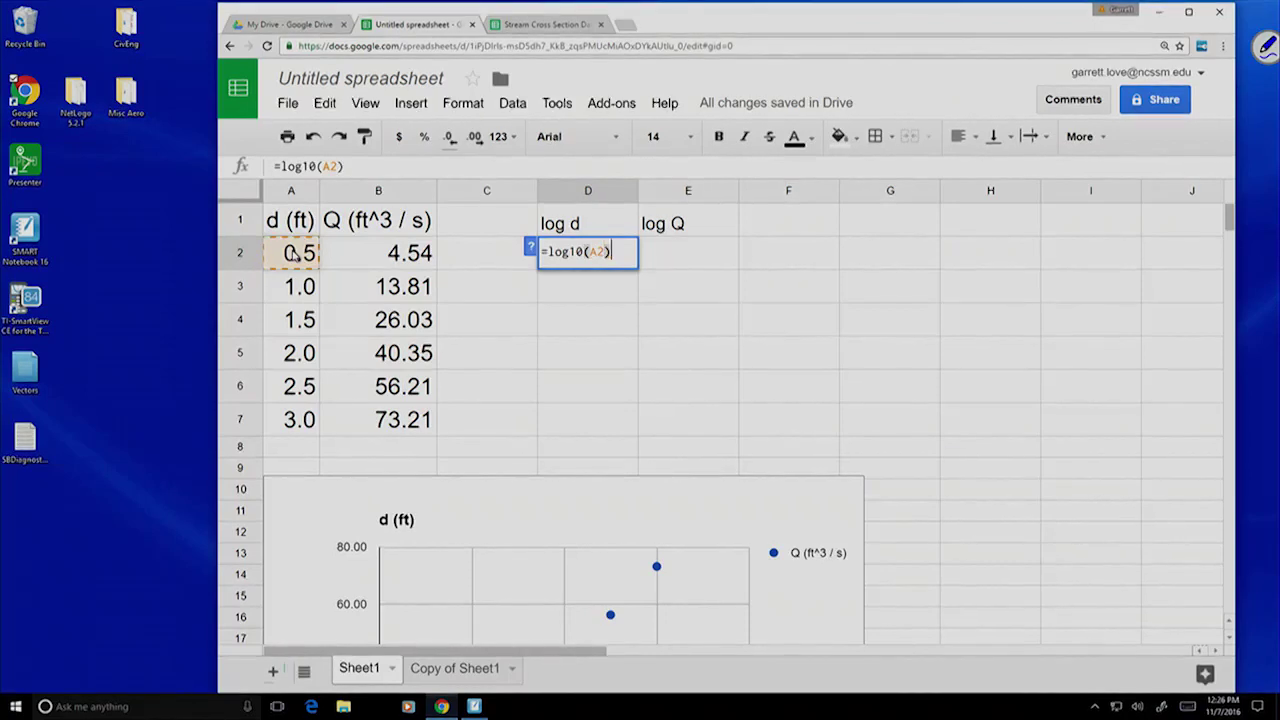
key("Return")
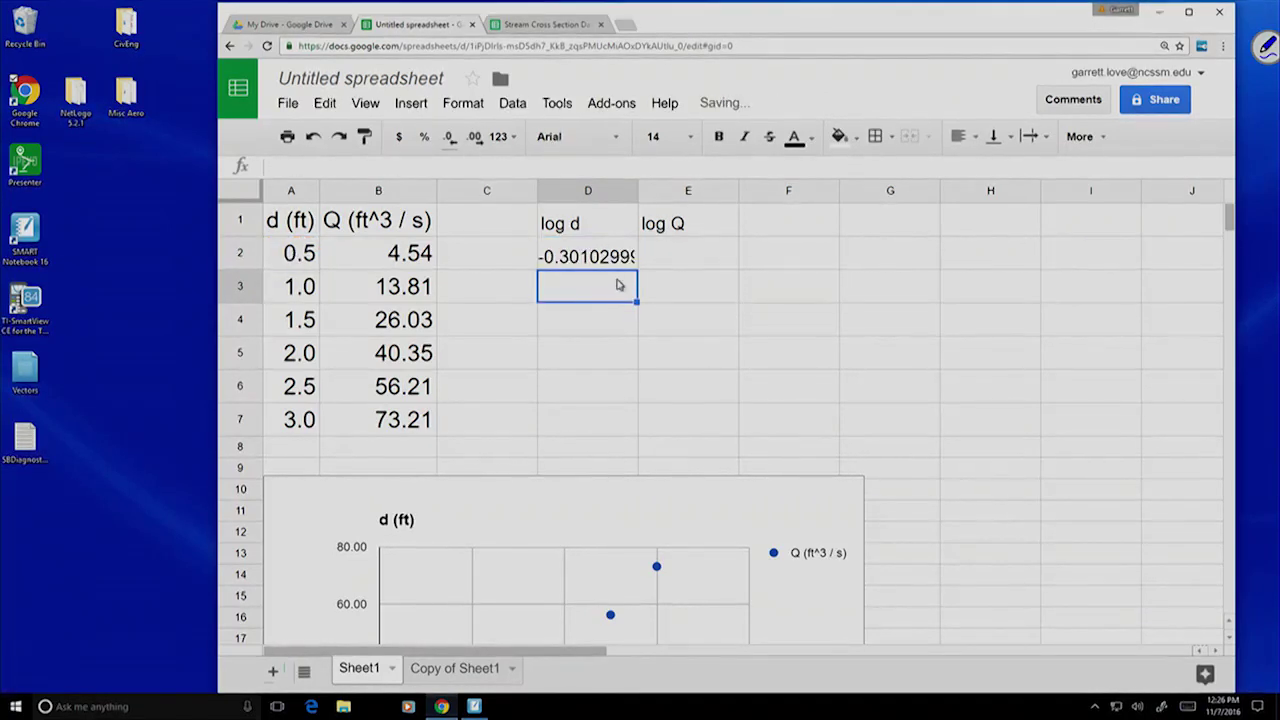
left_click(594, 259)
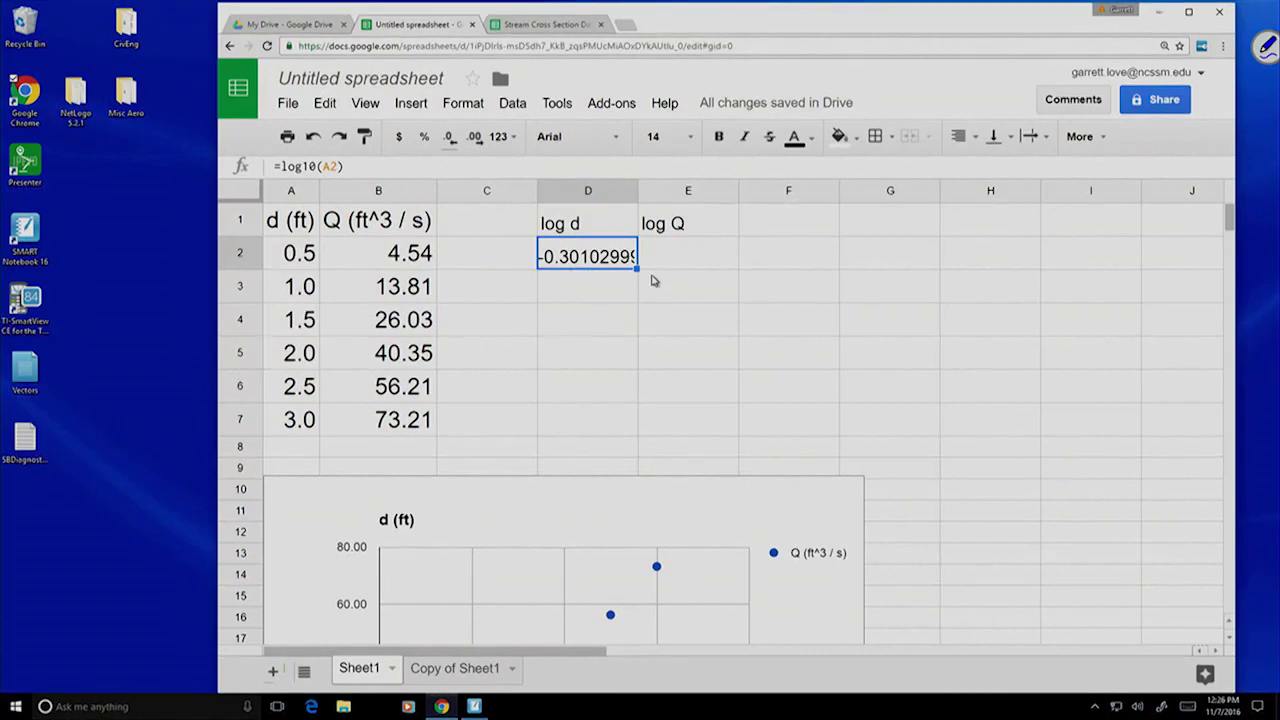
- Fill the log10 formula from cell D2 down through D7 to complete the log d column
left_click_drag(636, 268, 638, 278)
left_click_drag(629, 355, 624, 429)
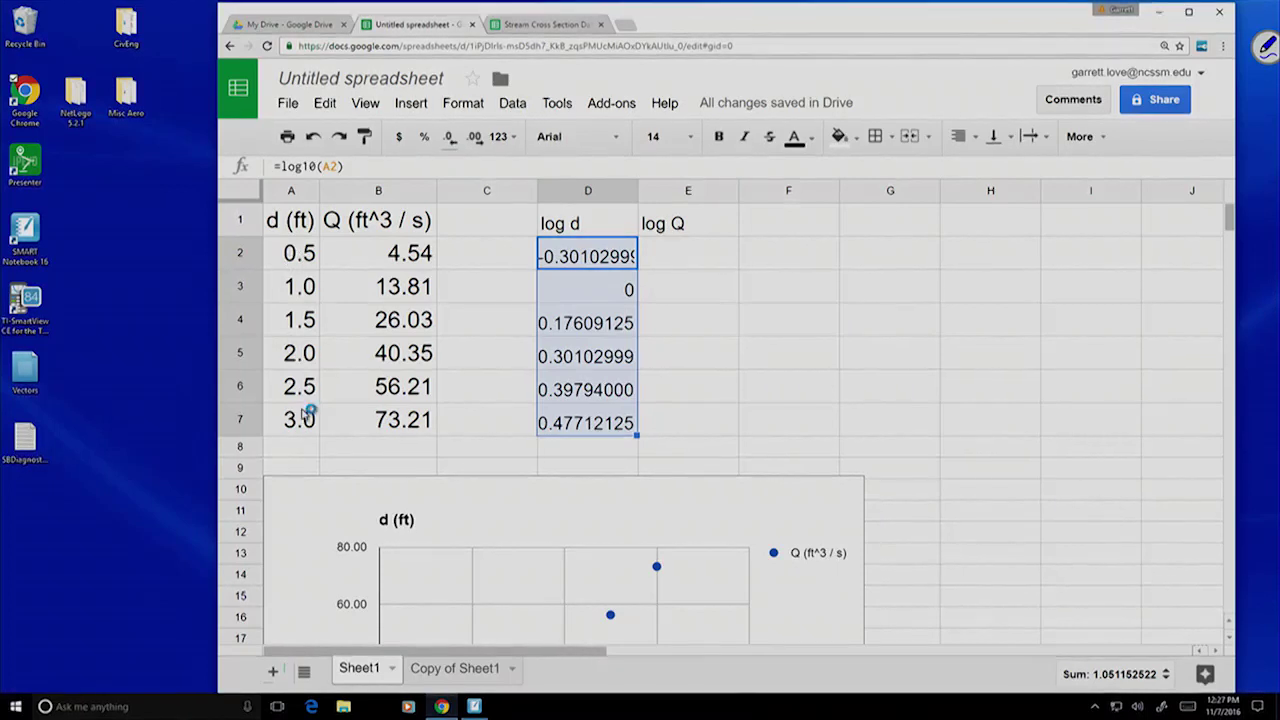
- Enter the formula =log10(B2) in cell E2 and fill it down through E7
left_click(676, 258)
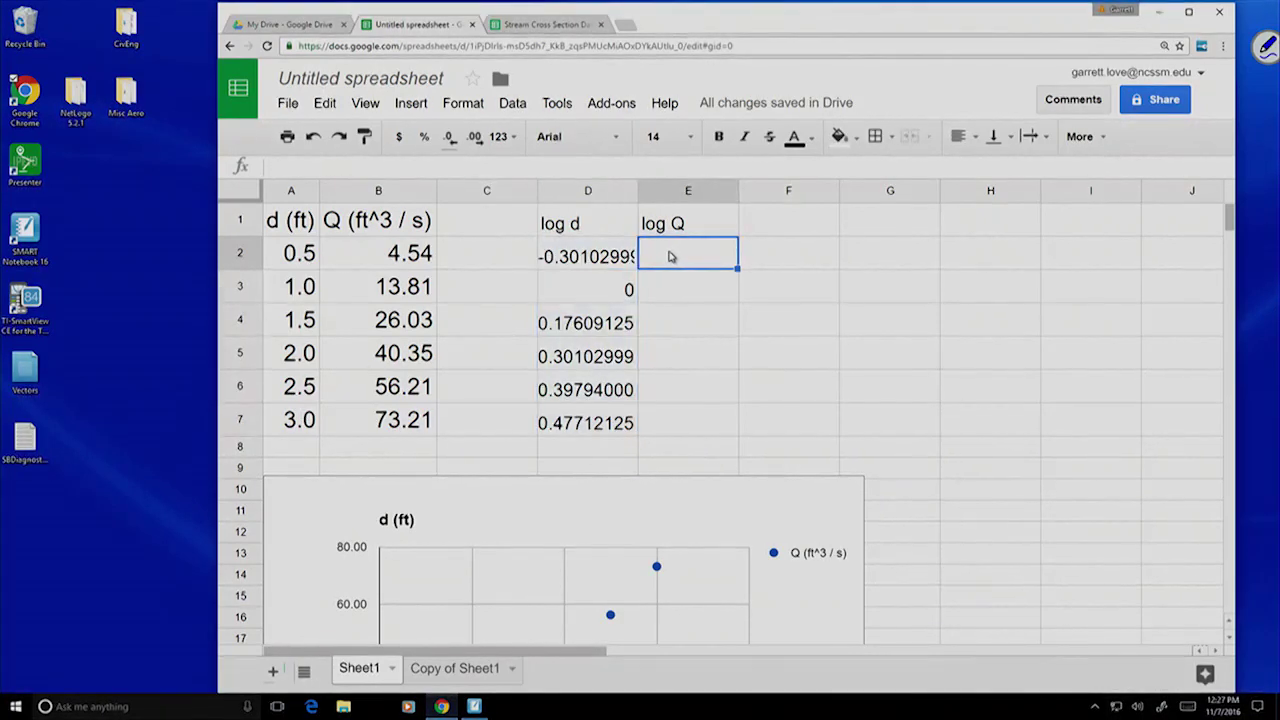
type("=")
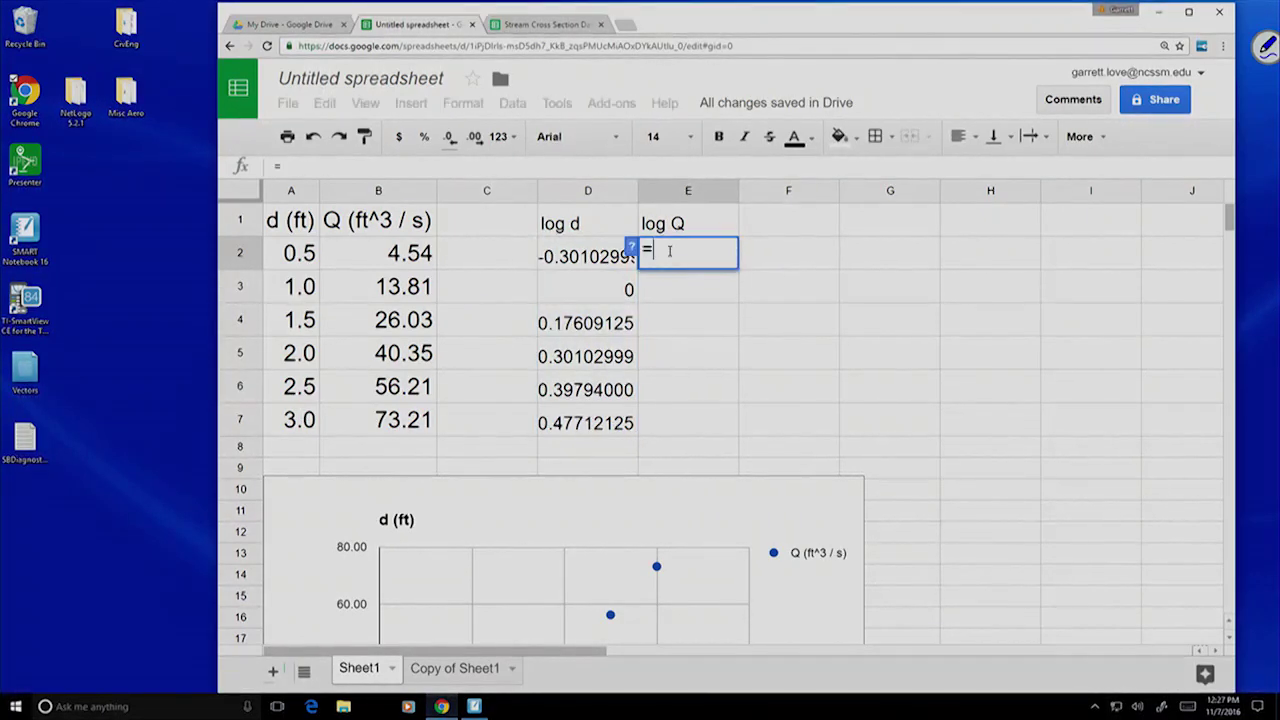
type("log1")
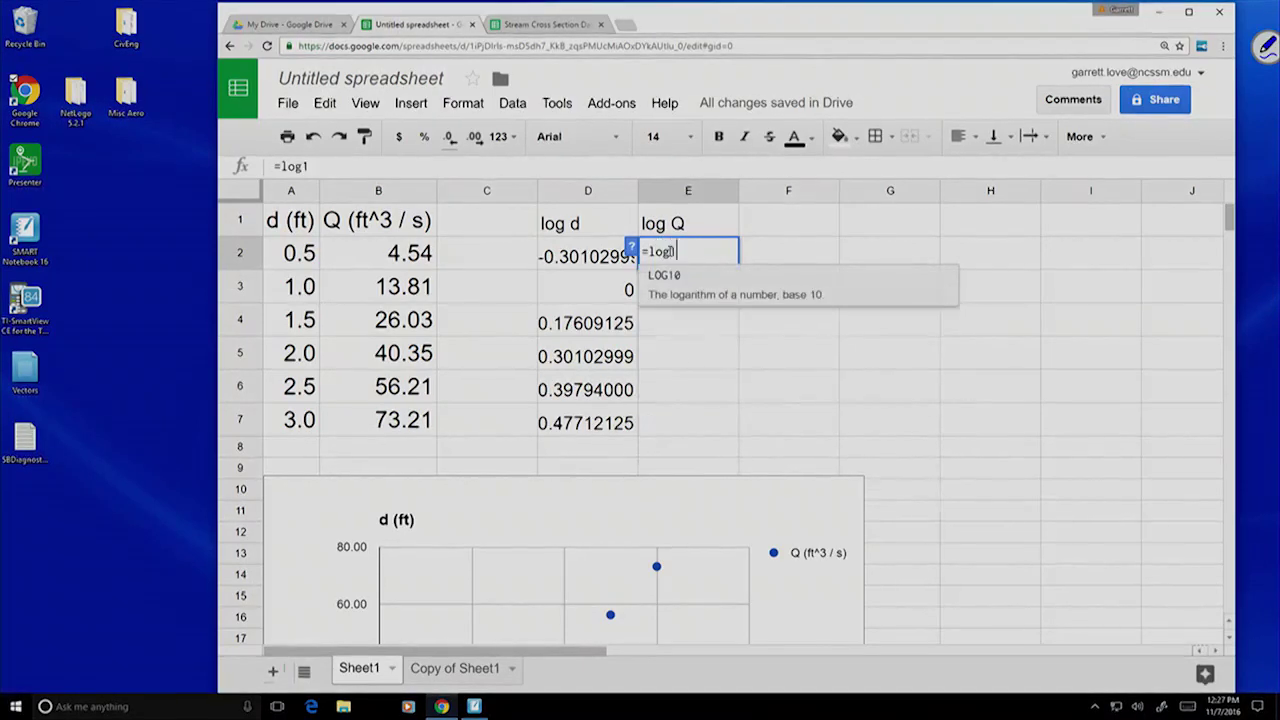
type("0(")
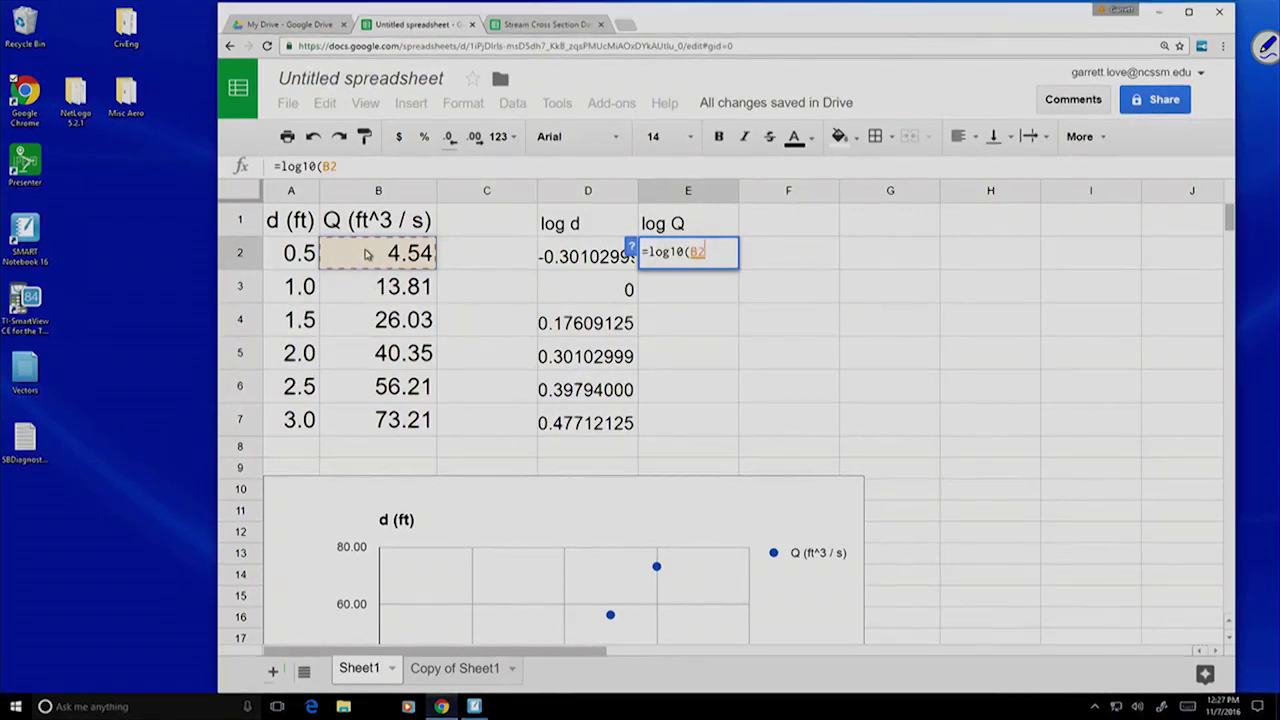
type(")")
key("Return")
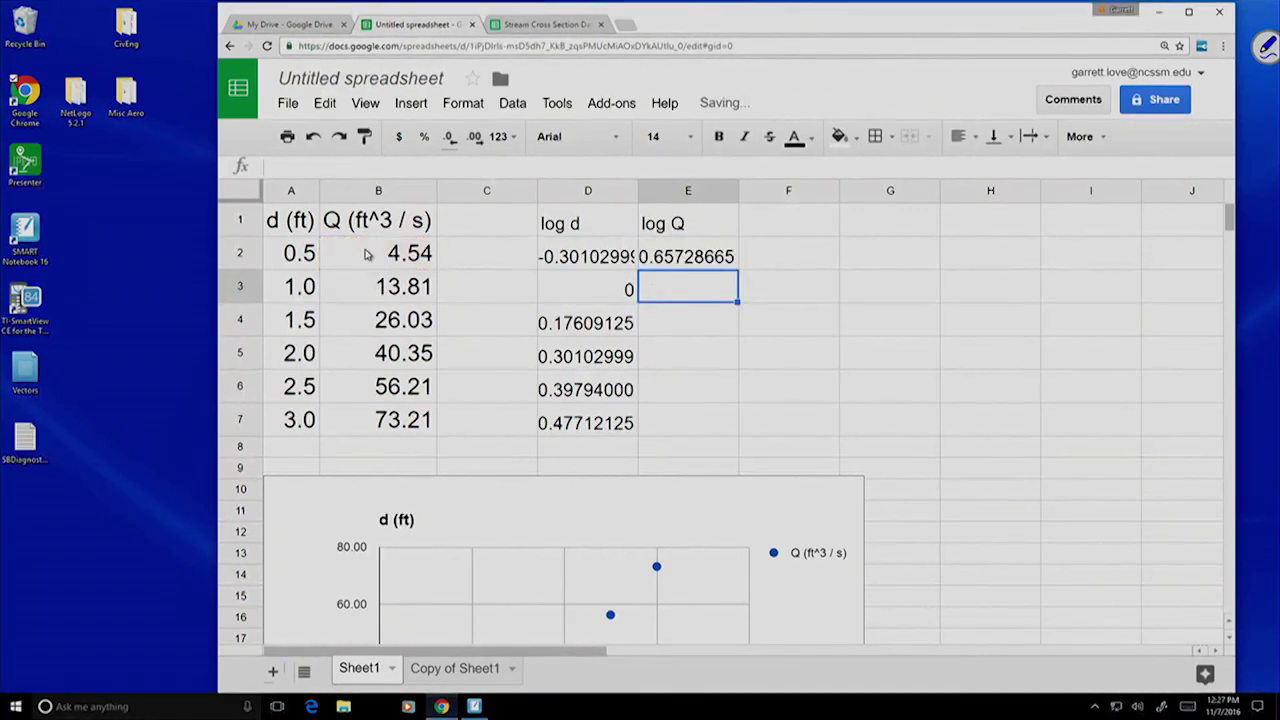
left_click(730, 258)
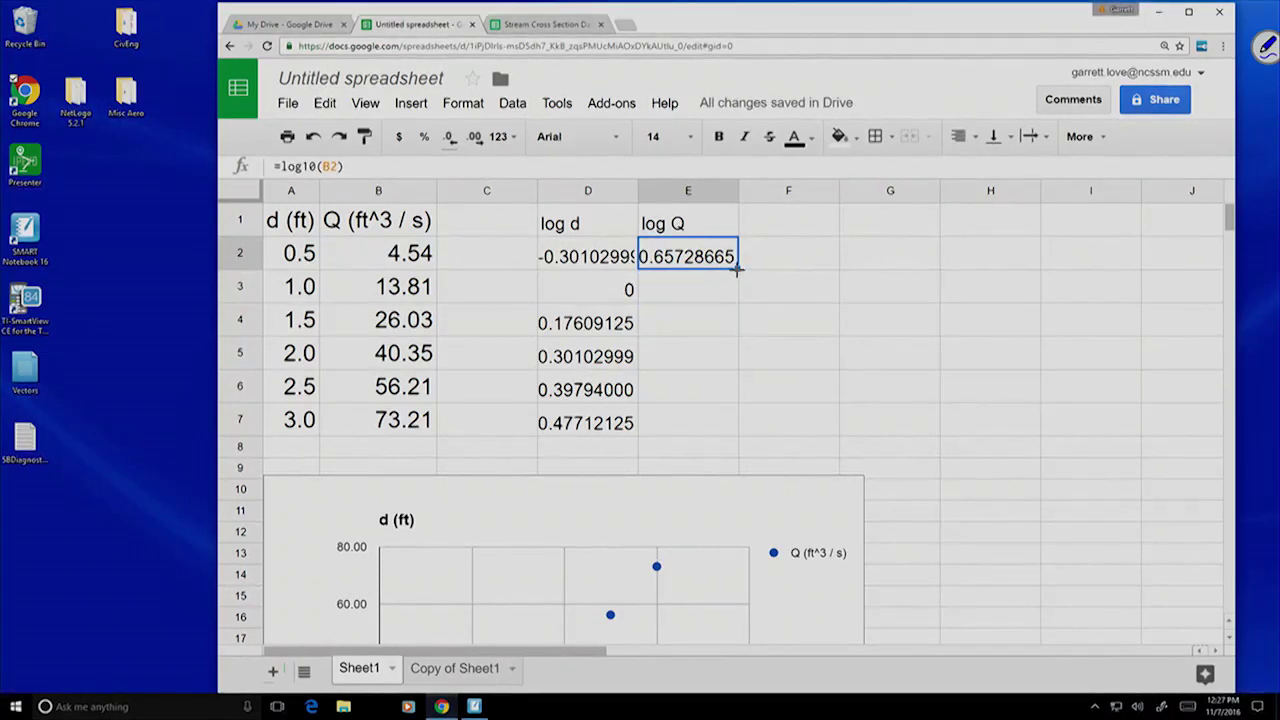
left_click_drag(714, 357, 716, 432)
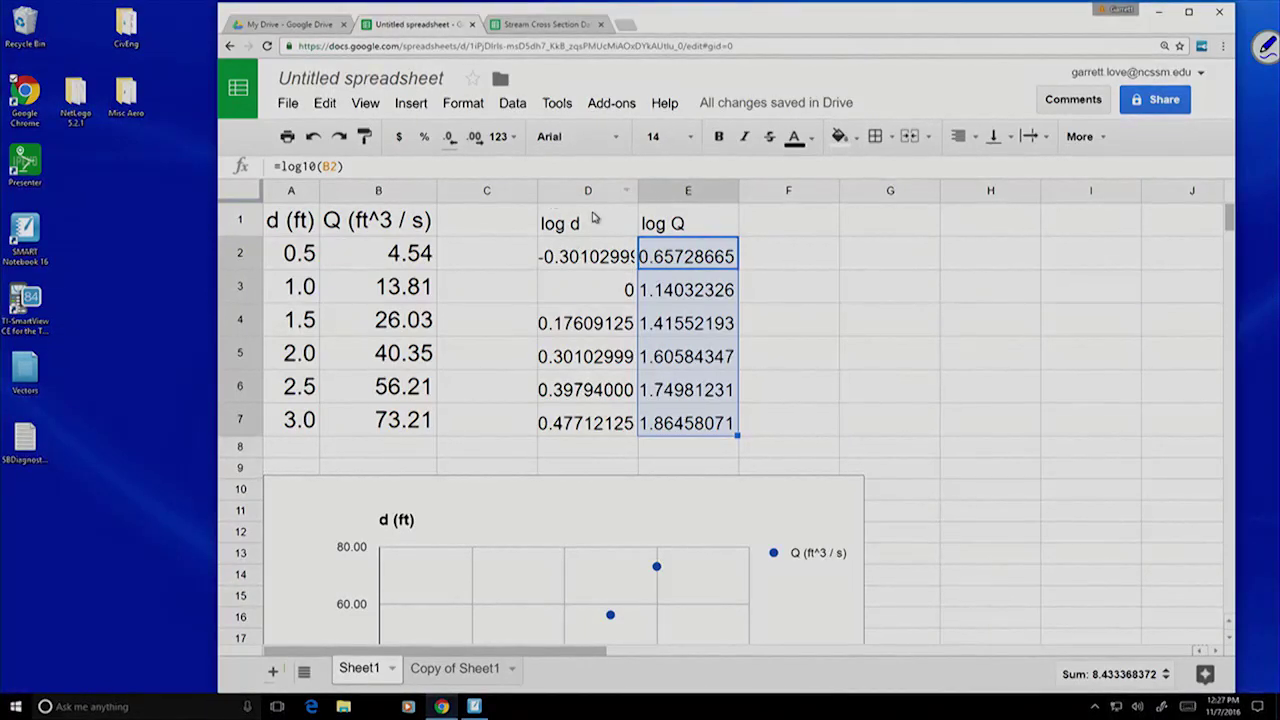
- Start a new chart from the range D2:E7 and set its type to Scatter
left_click_drag(585, 260, 697, 430)
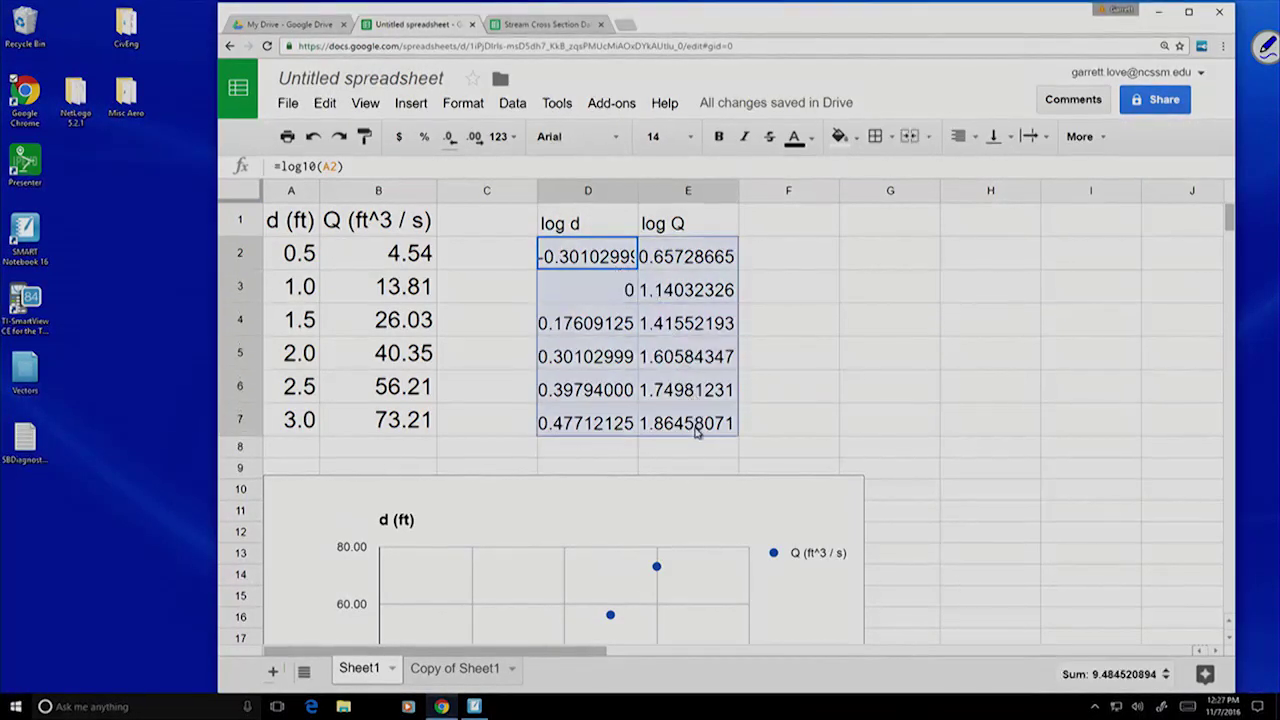
left_click(410, 103)
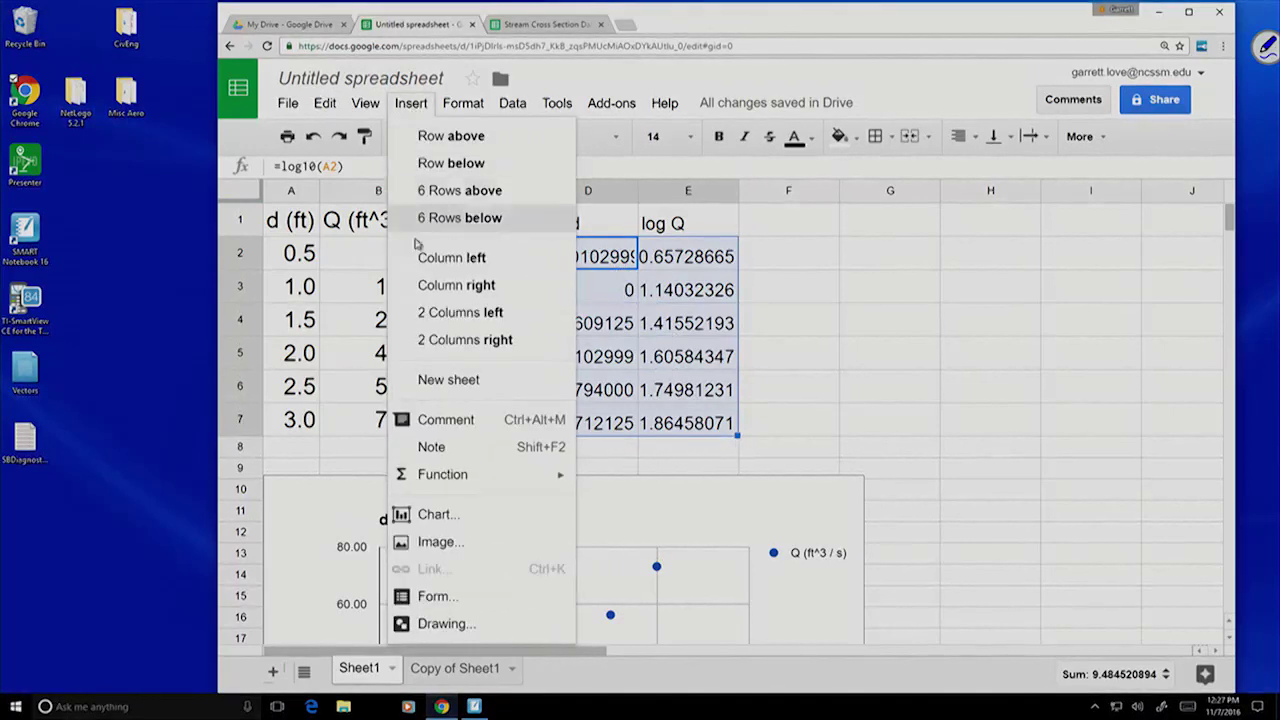
left_click(466, 515)
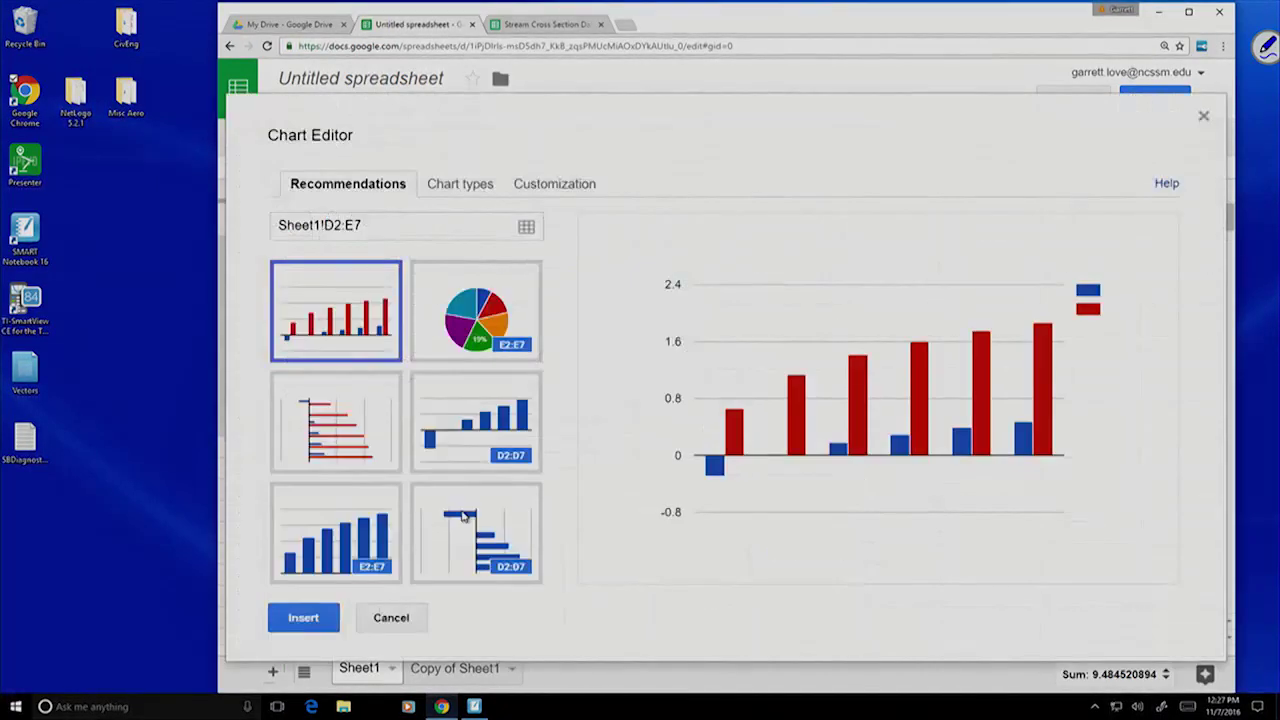
left_click(453, 183)
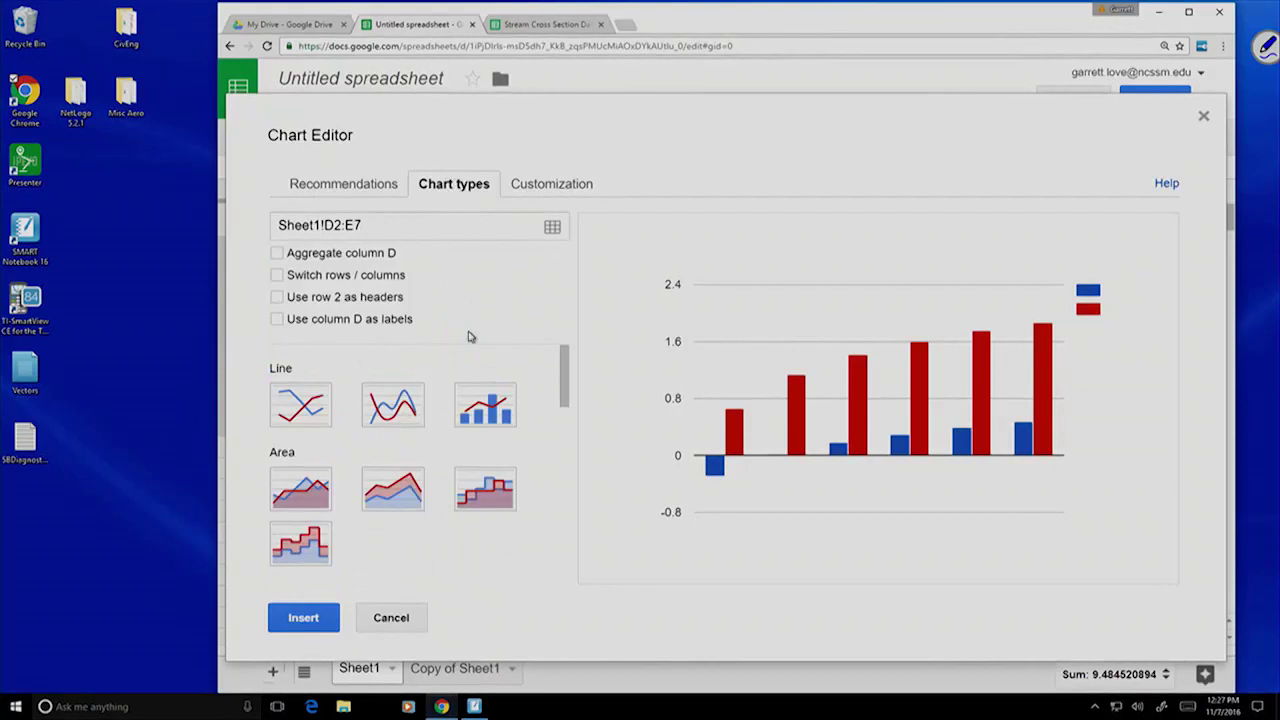
scroll(367, 512, "down", 5)
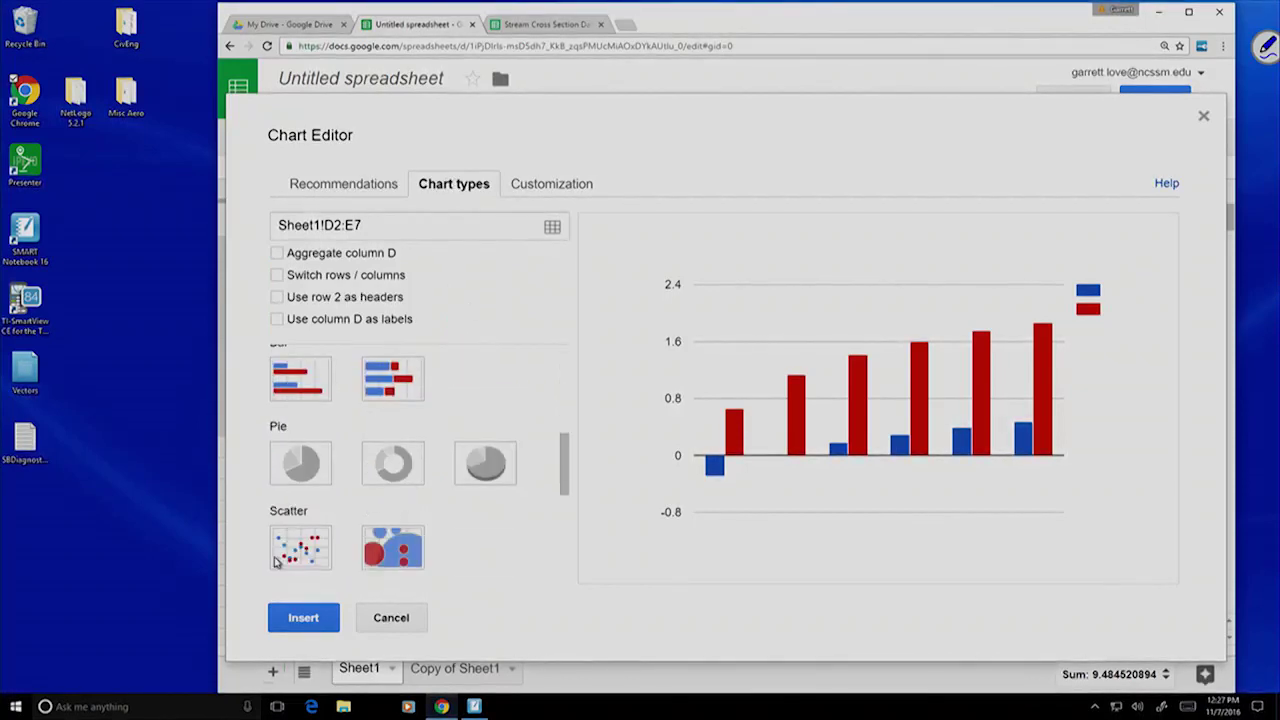
left_click(282, 551)
mouse_move(1036, 317)
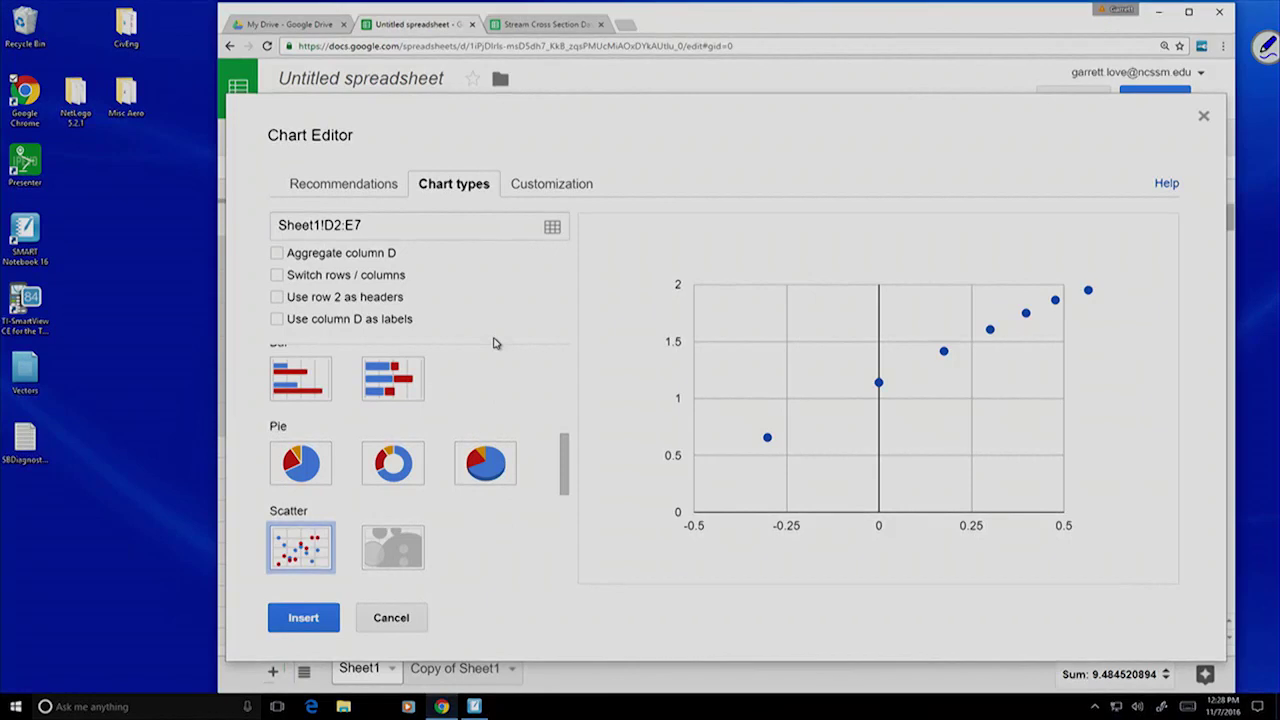
- Add a Linear trendline to Data series 1 of the log-log scatter chart
left_click(548, 186)
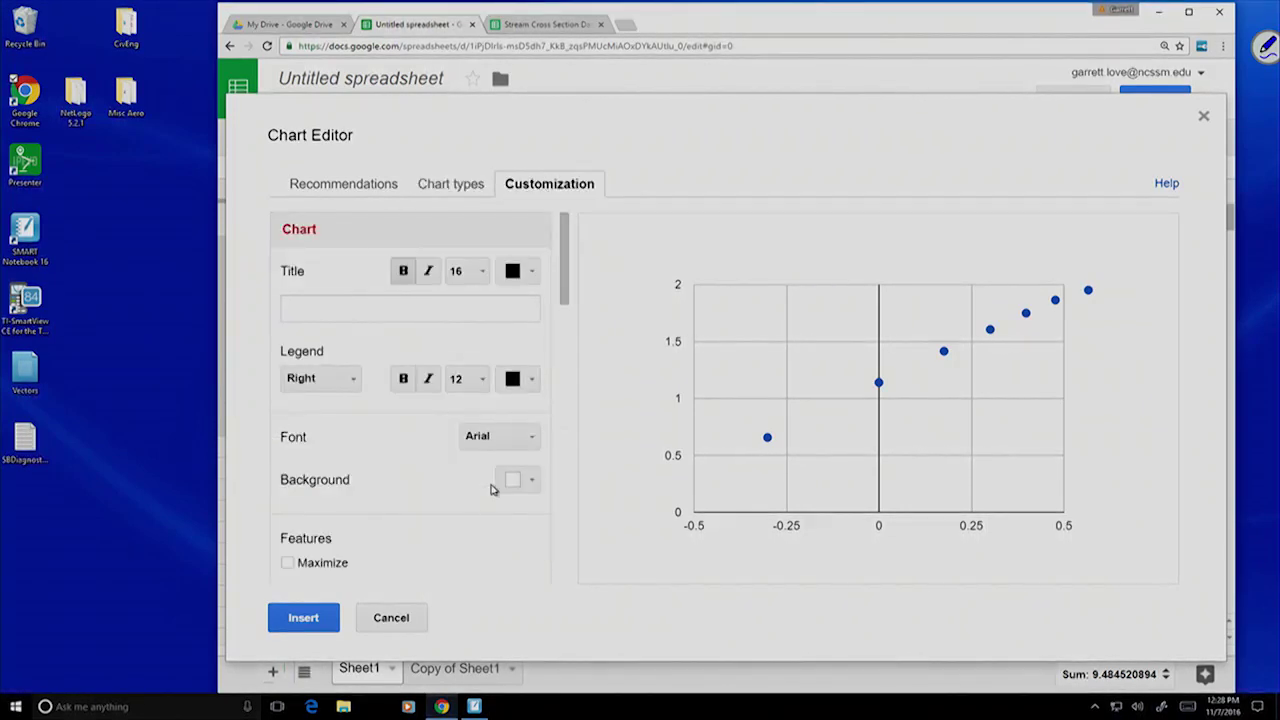
scroll(453, 545, "down", 1)
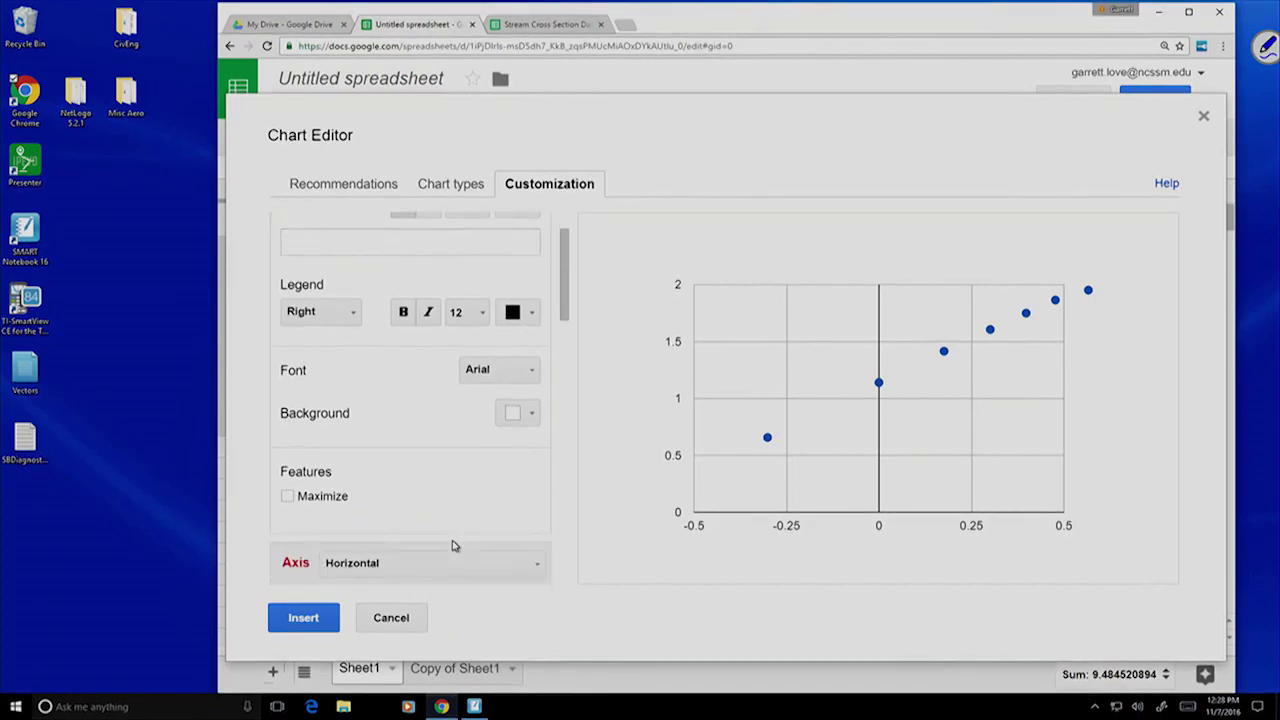
scroll(452, 545, "down", 4)
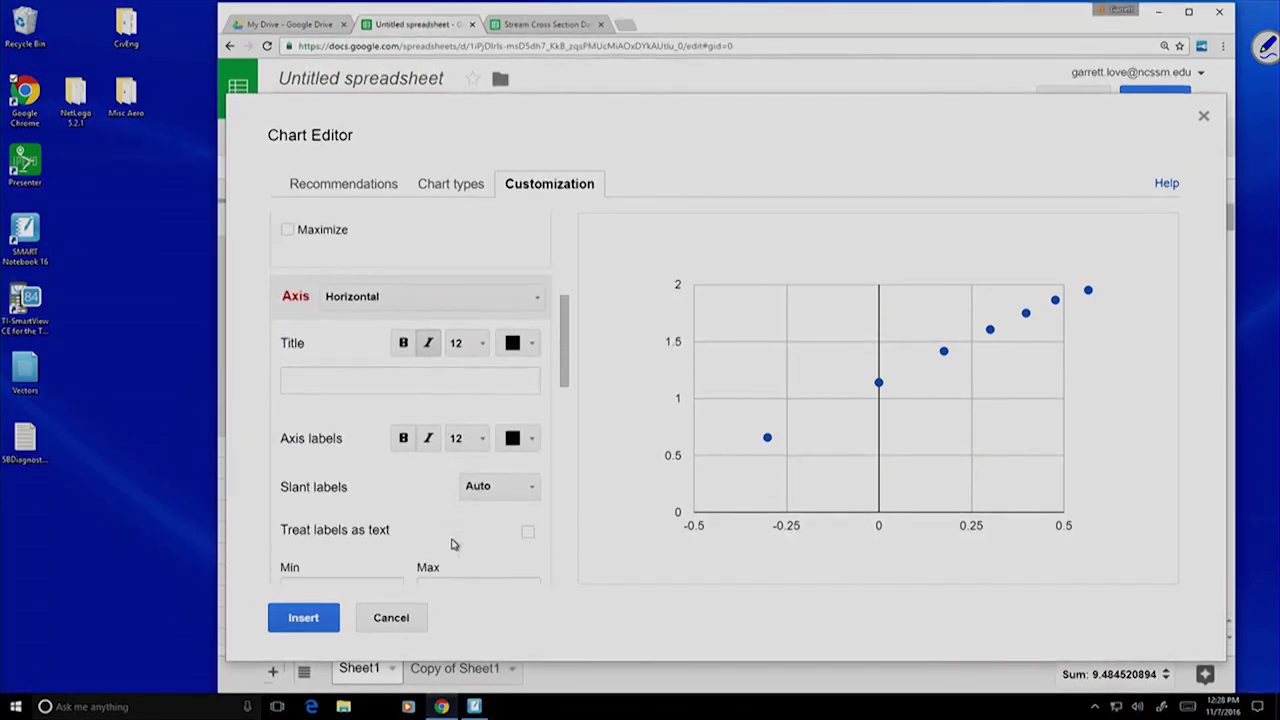
scroll(452, 544, "down", 9)
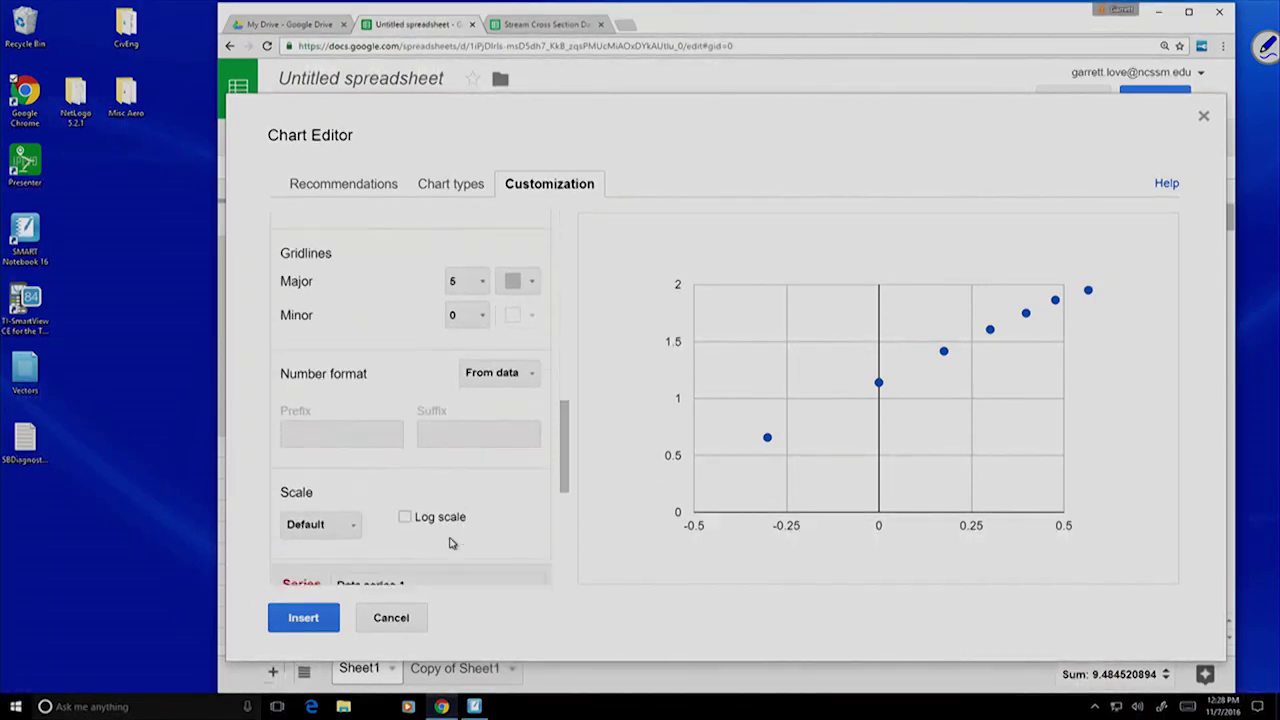
scroll(450, 543, "down", 3)
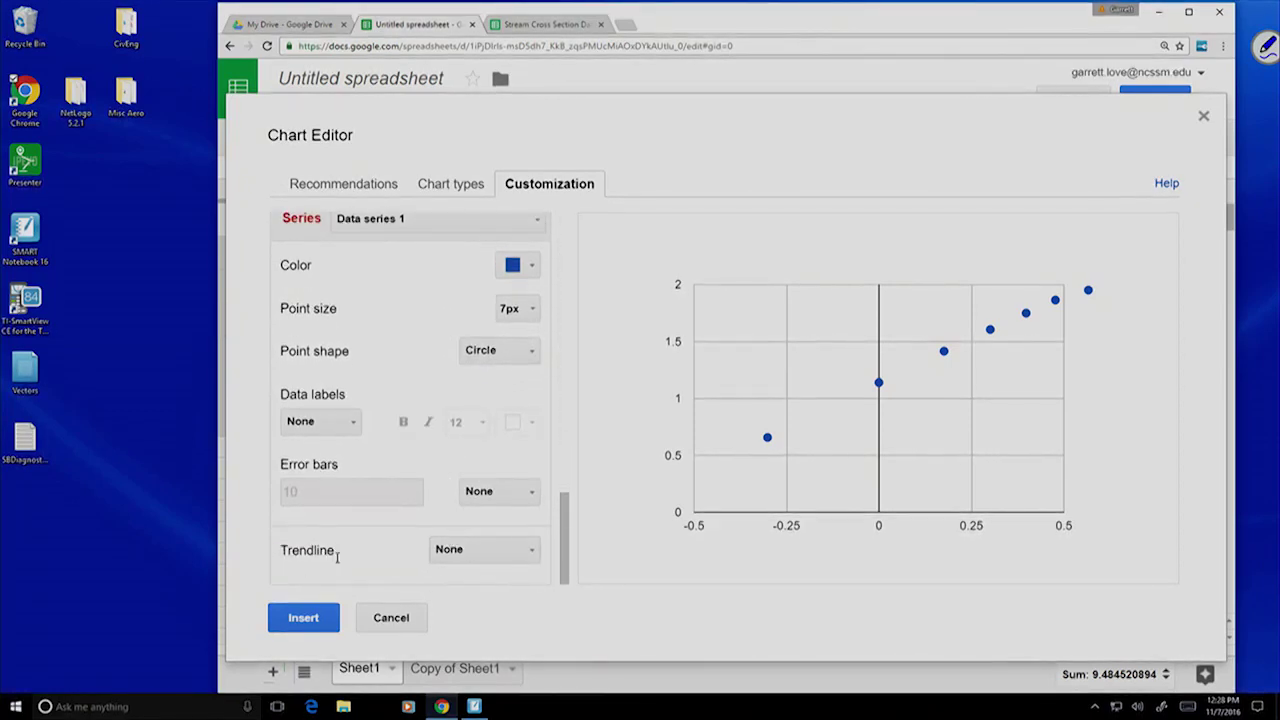
left_click(529, 549)
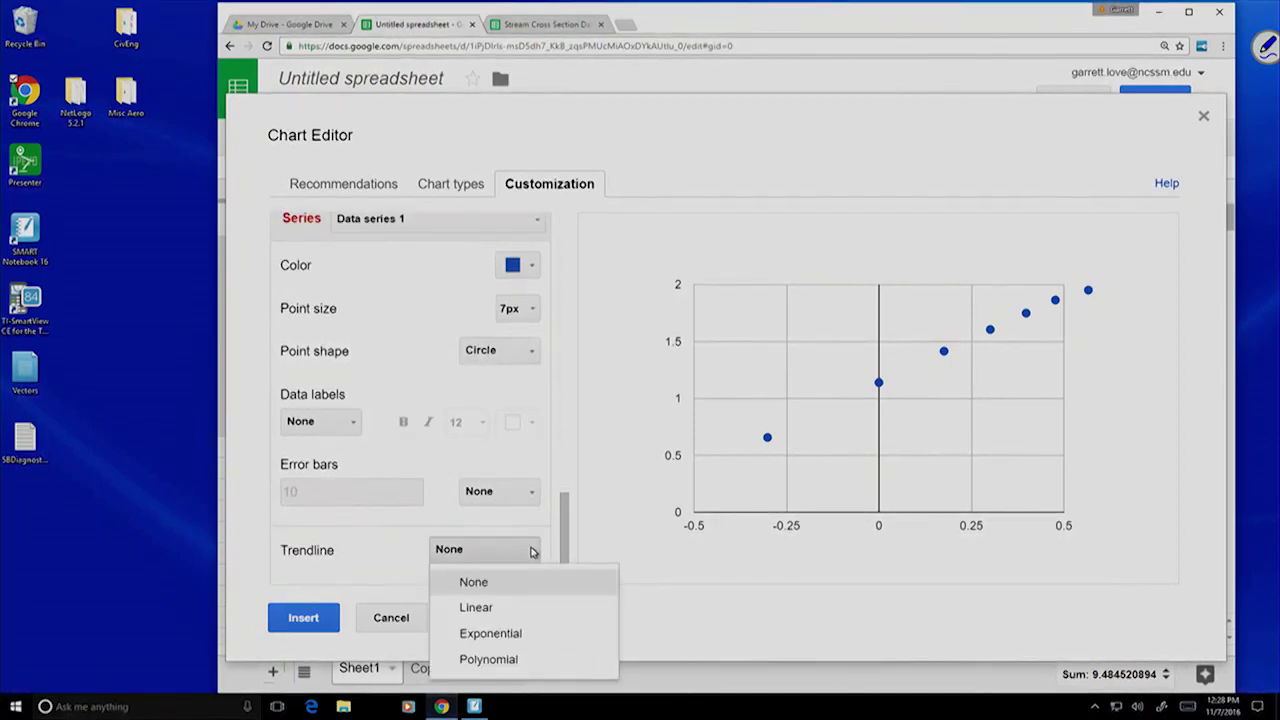
left_click(488, 609)
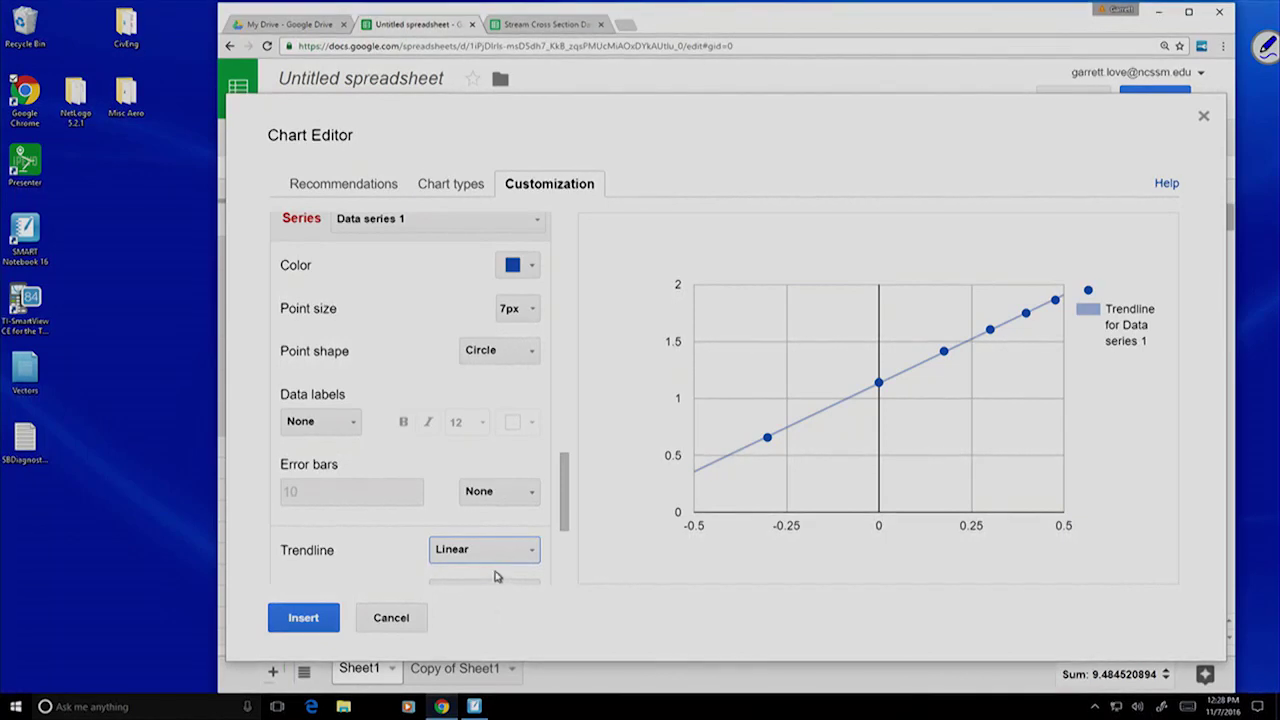
- Set the trendline label to Use equation and insert the finished chart into the sheet
scroll(500, 565, "down", 2)
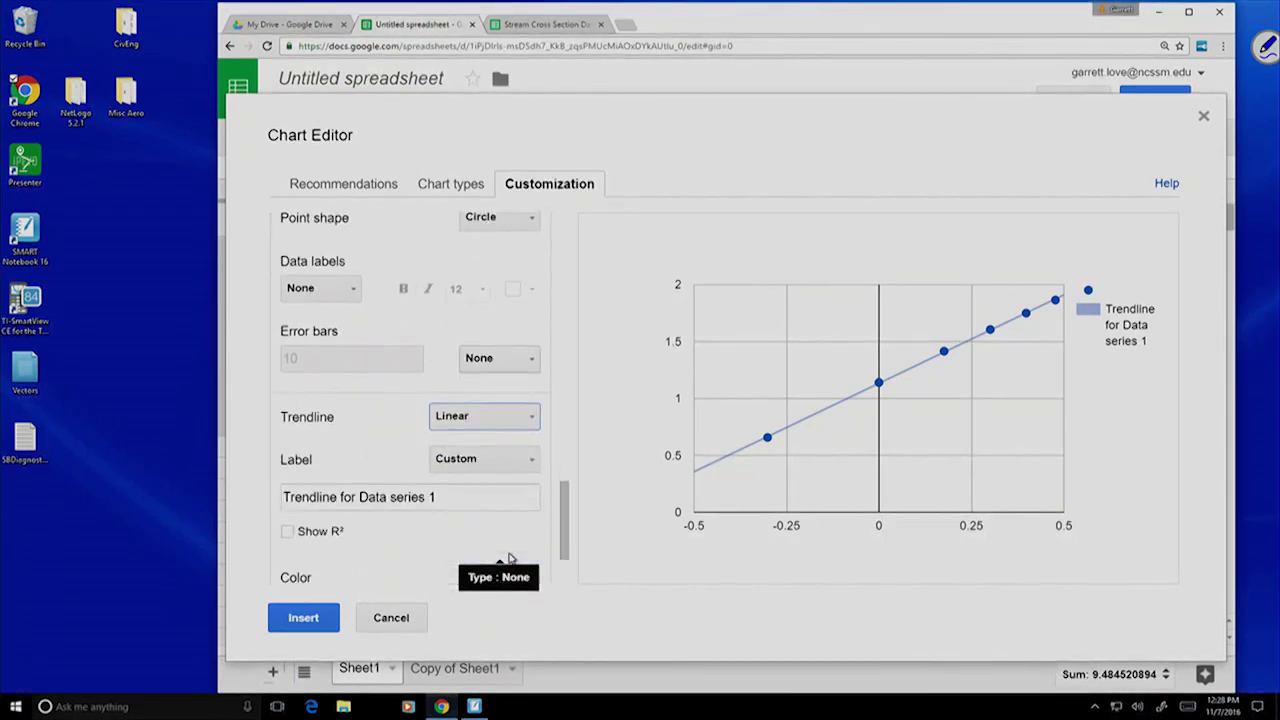
left_click(516, 462)
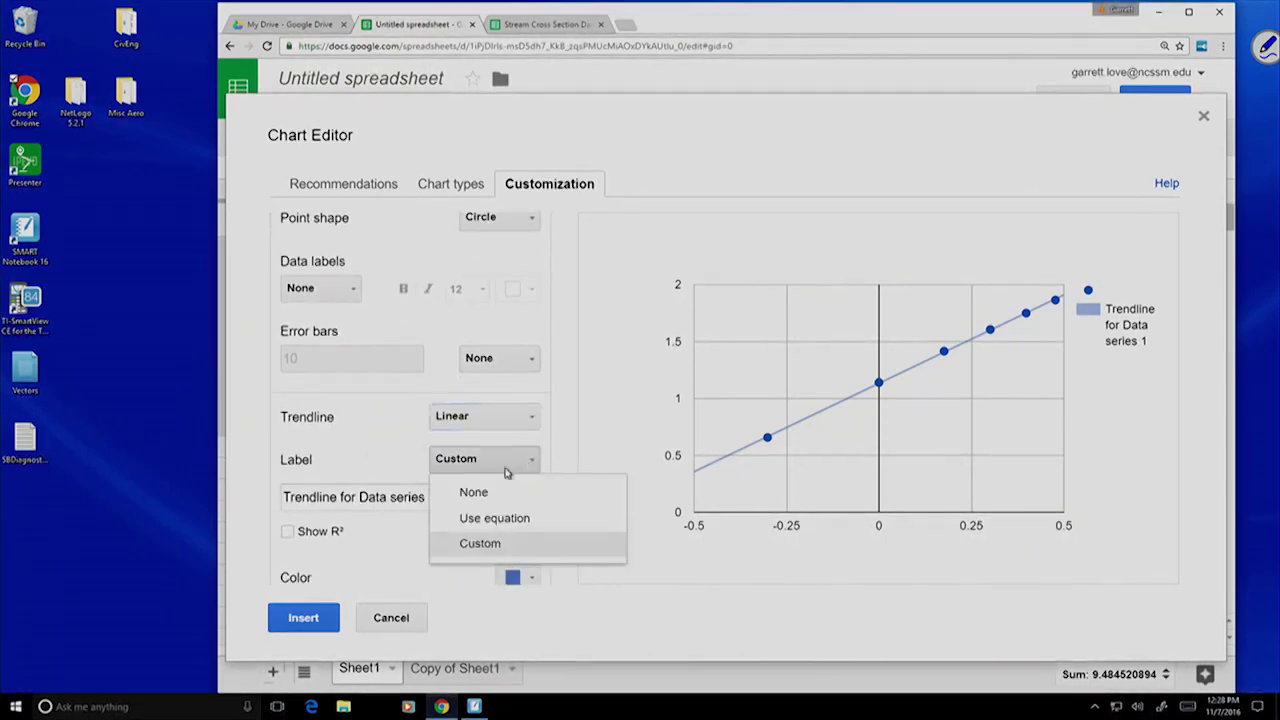
left_click(483, 518)
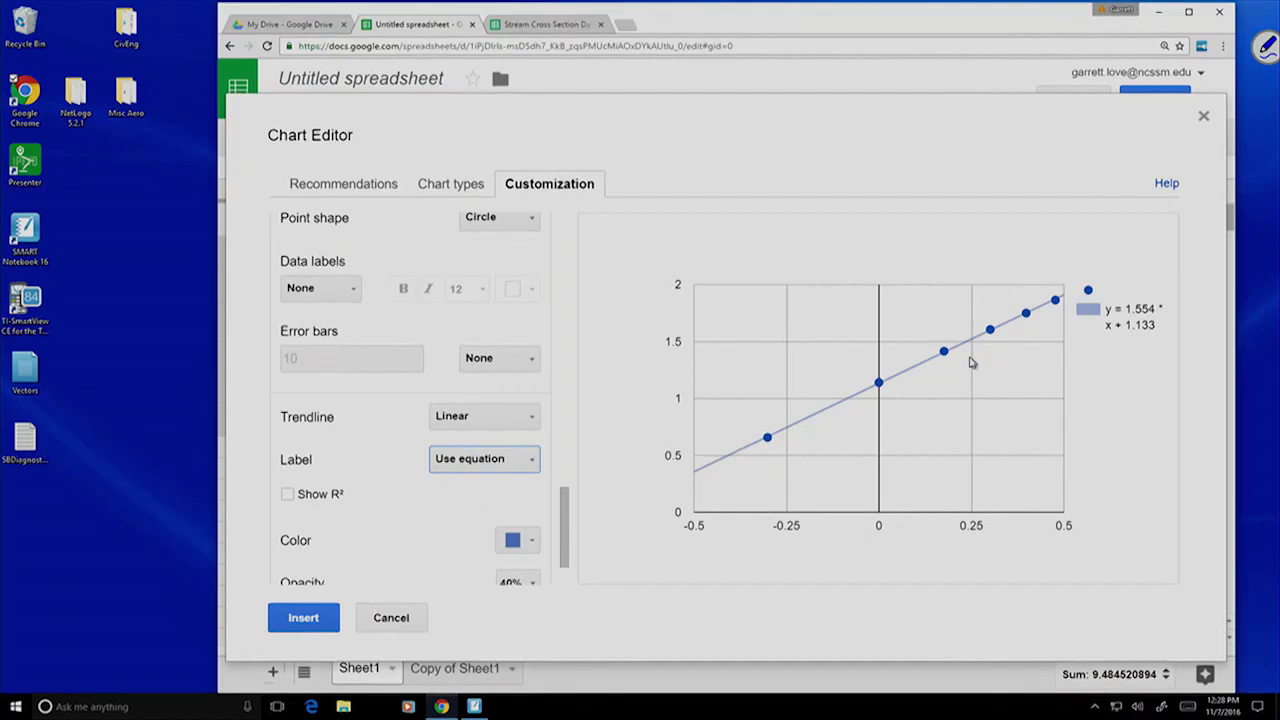
left_click(303, 618)
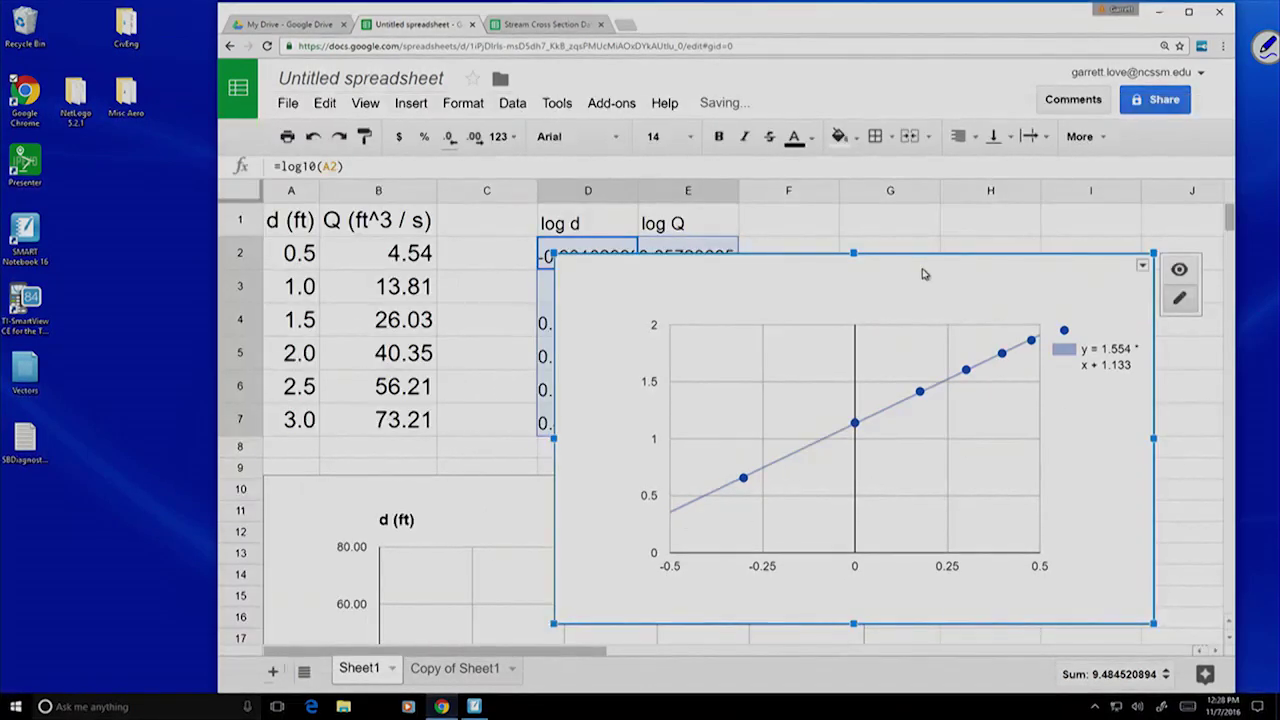